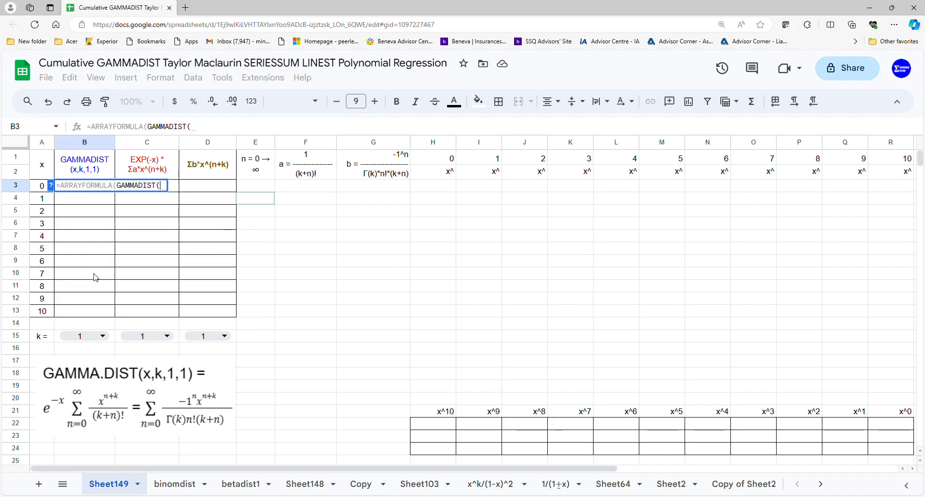
Complete the GAMMADIST array formula in B3 with x values A3:A13, k from B15, and 1,1 as the remaining arguments
drag(38, 189, 40, 312)
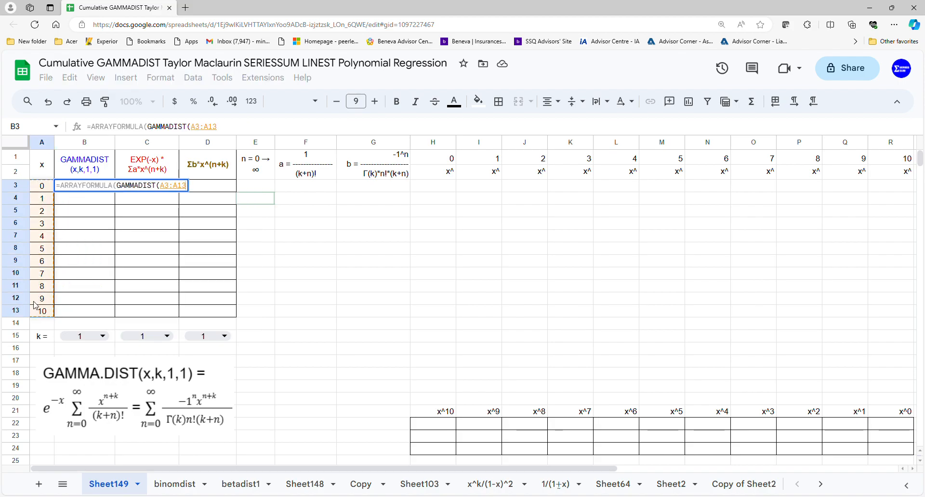
text(,)
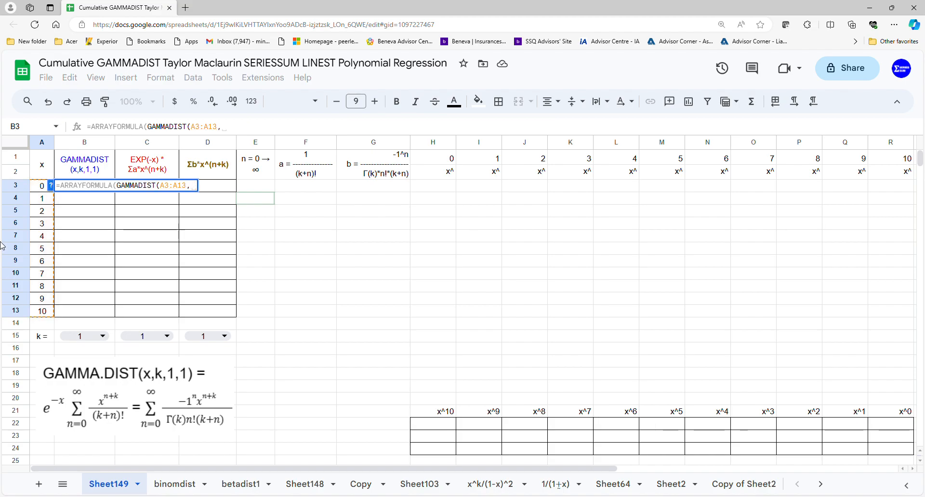
click(70, 334)
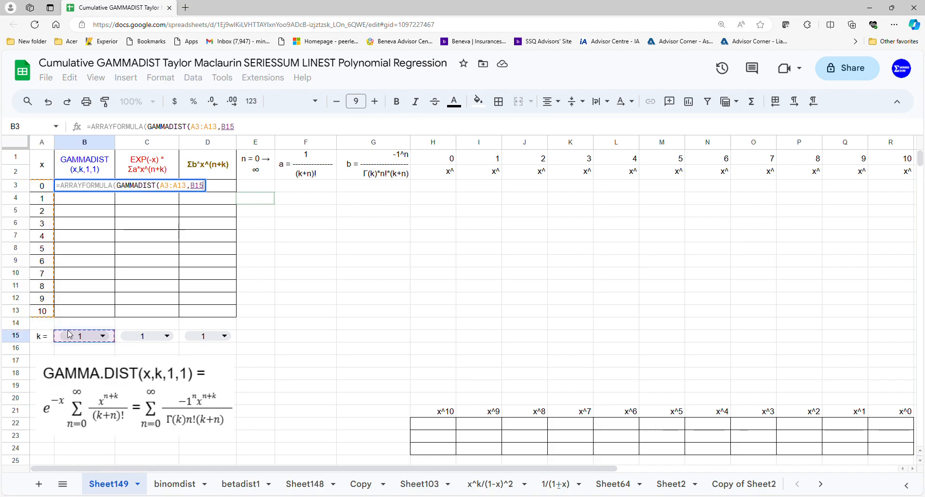
text(,1,1)
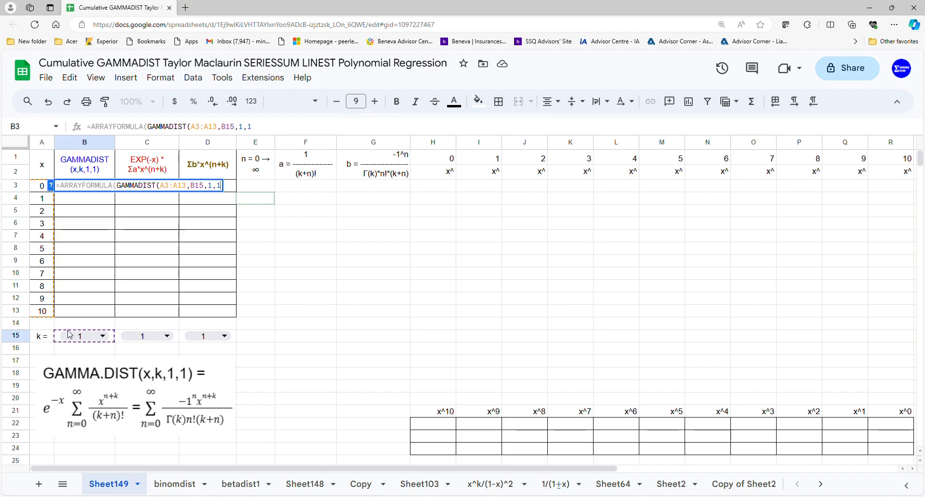
key(Return)
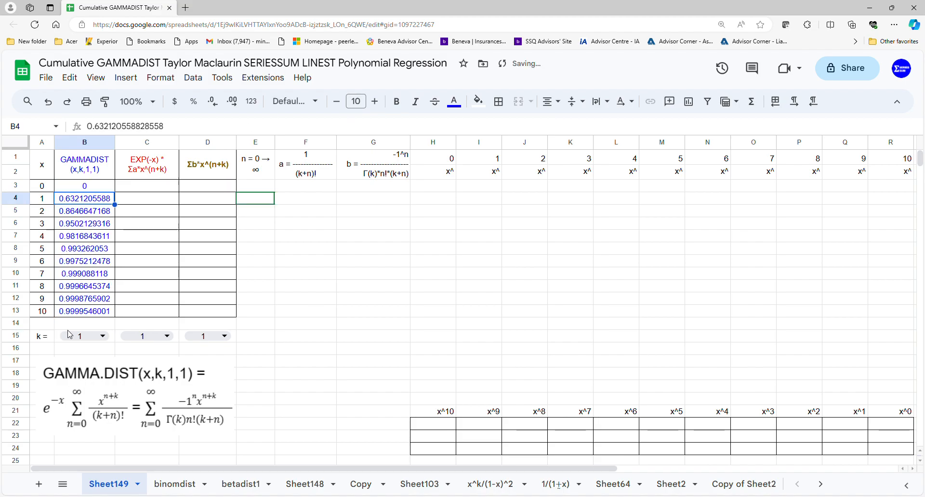
Look through the k value choices in cells B15, C15 and D15 without changing them
double_click(70, 334)
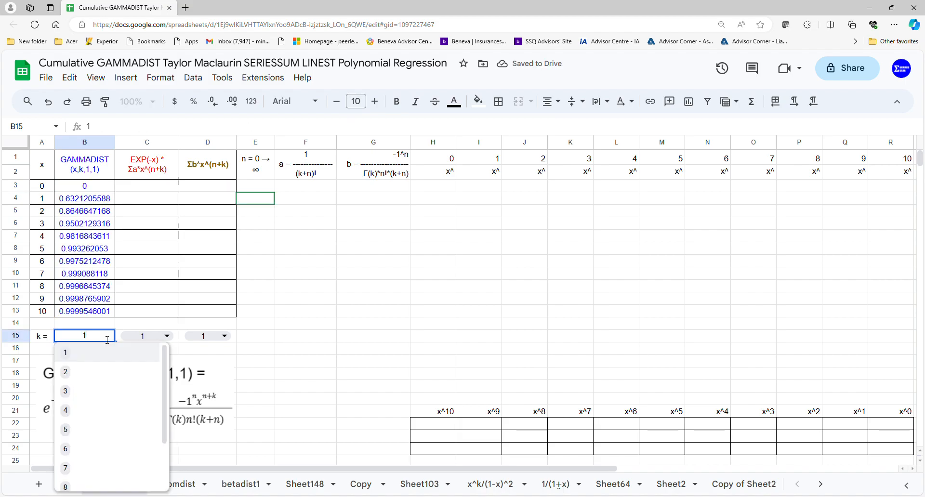
double_click(141, 337)
double_click(222, 336)
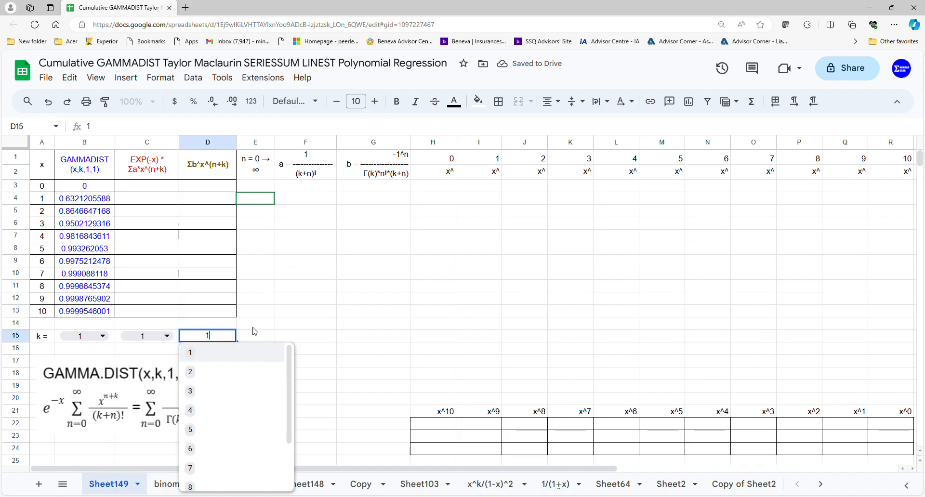
click(289, 325)
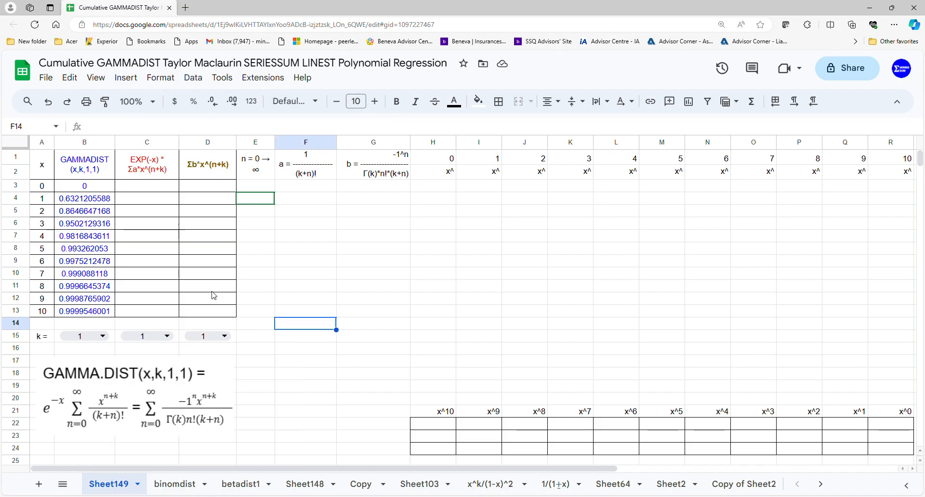
Enter 0 as the starting n value in E3
click(154, 191)
click(193, 190)
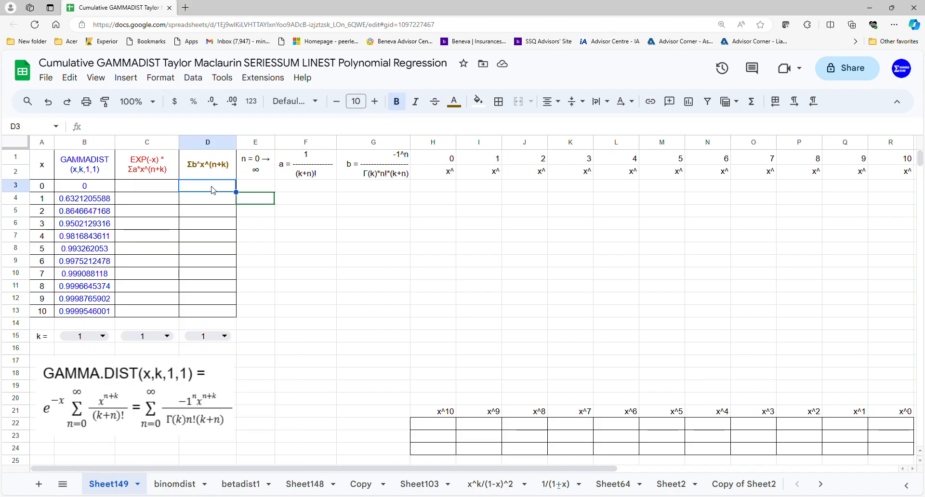
click(261, 190)
text(0)
key(Return)
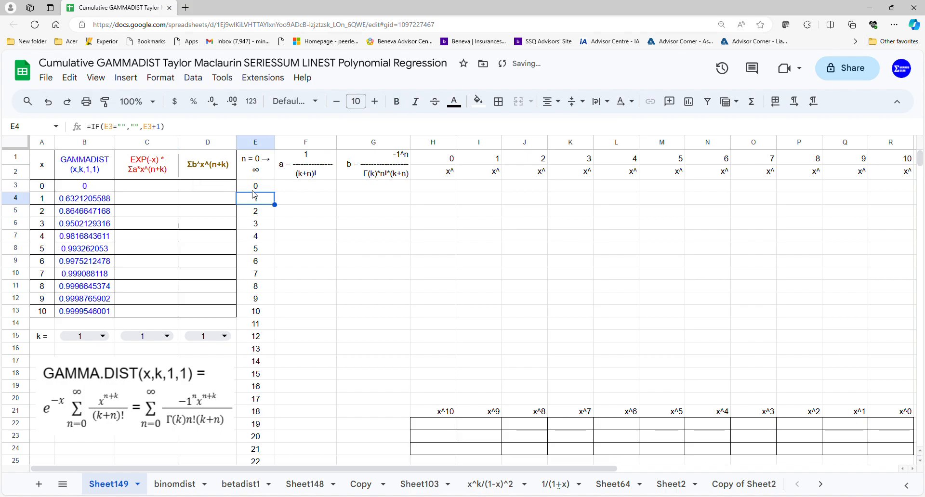
Fill the a coefficients from F3 with =ARRAYFORMULA(1/FACT(C15+E3:E43))
click(288, 190)
text(=arr)
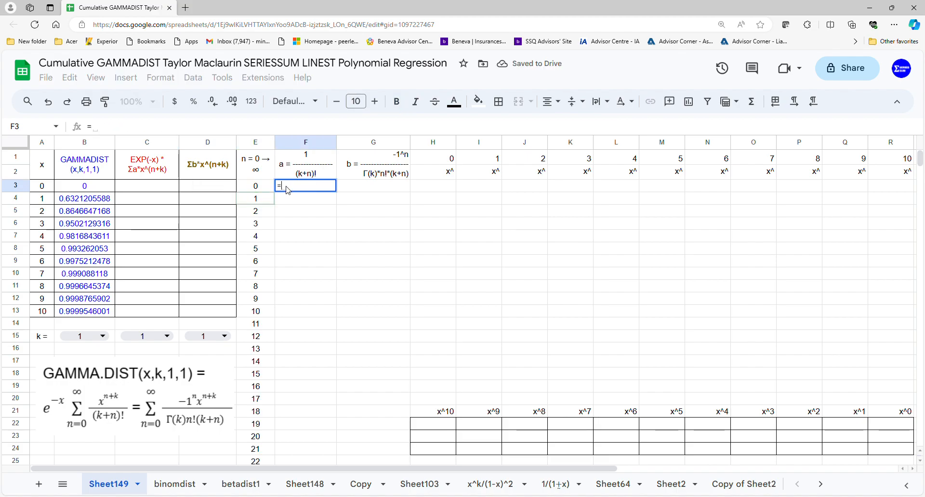
key(Tab)
text(1/fa)
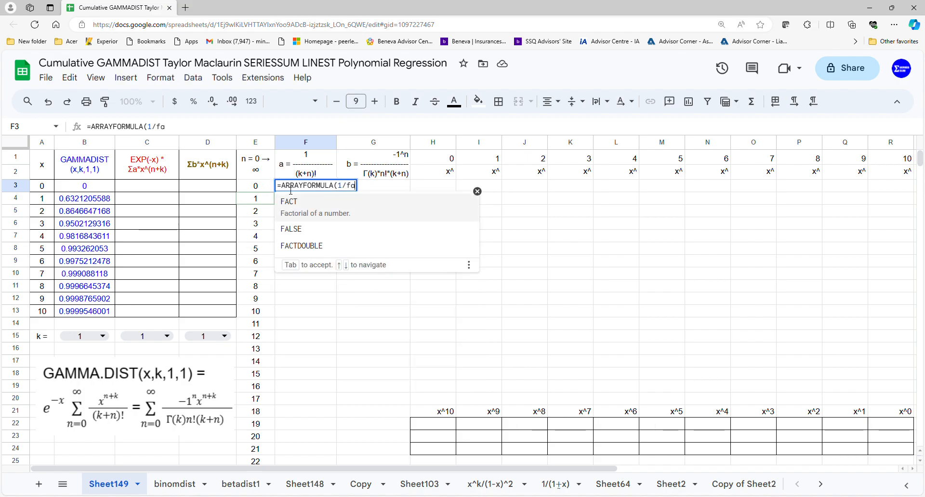
key(Tab)
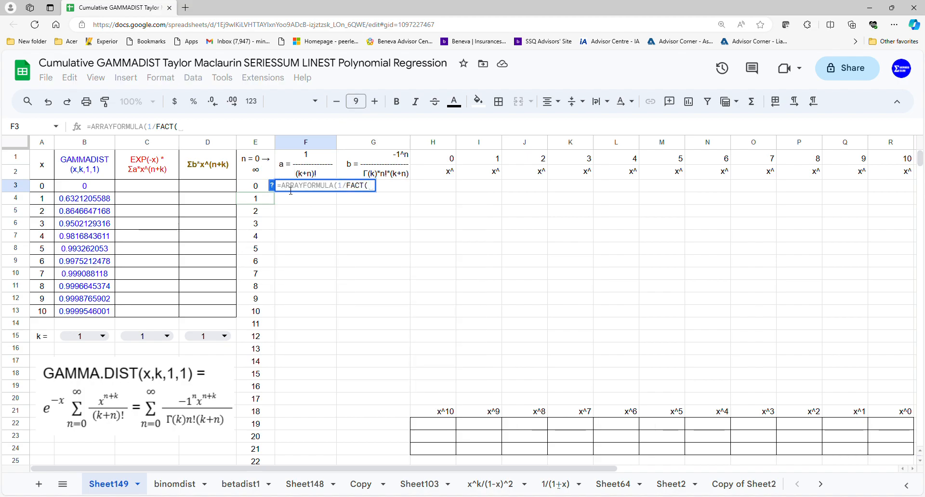
click(141, 337)
text(+)
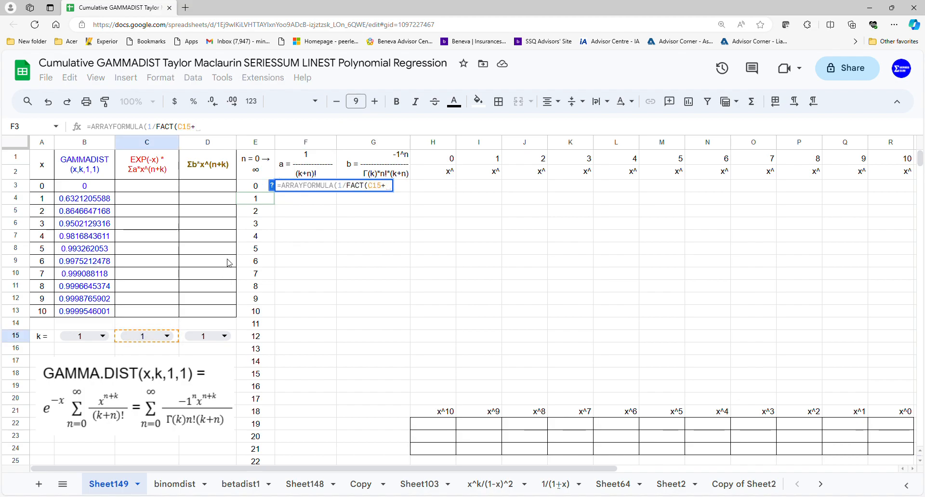
drag(250, 189, 255, 407)
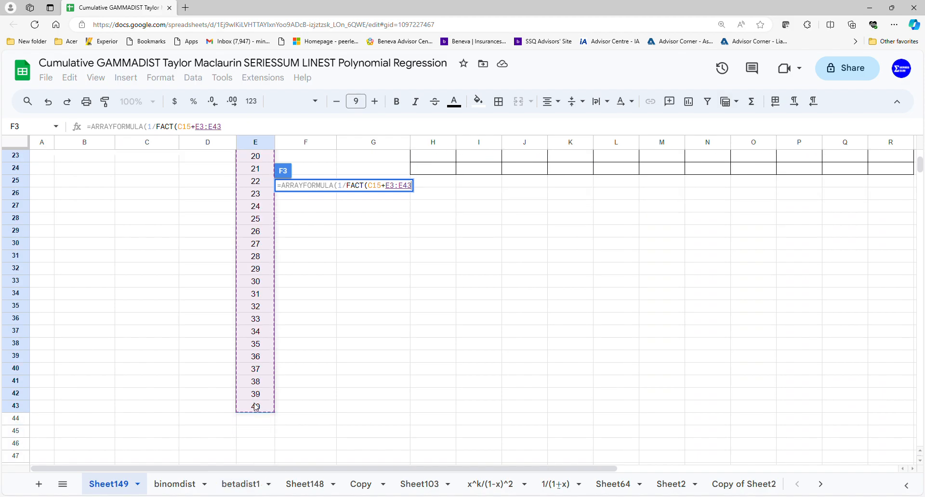
key(Return)
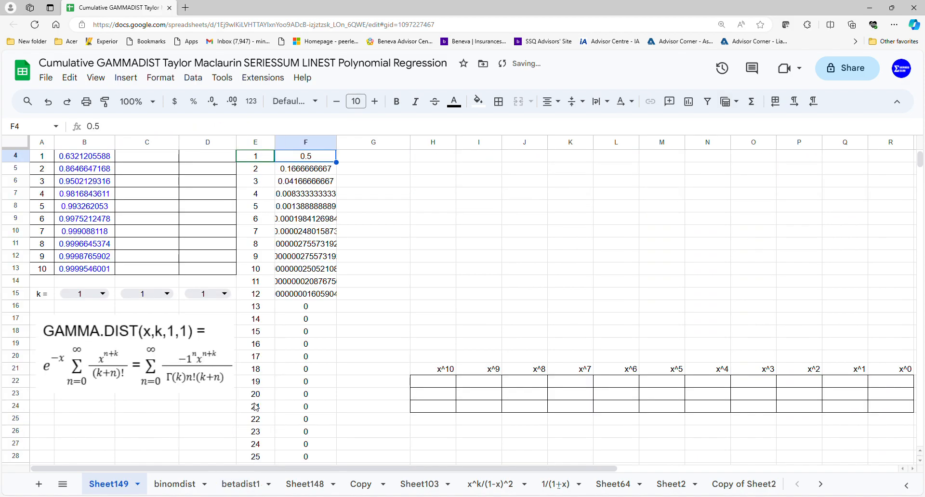
Enter a power-series sum in C3 with =ARRAYFORMULA(SERIESSUM(A3:A13,C15,1,F3:F43))
scroll(287, 356, up, 1)
click(165, 190)
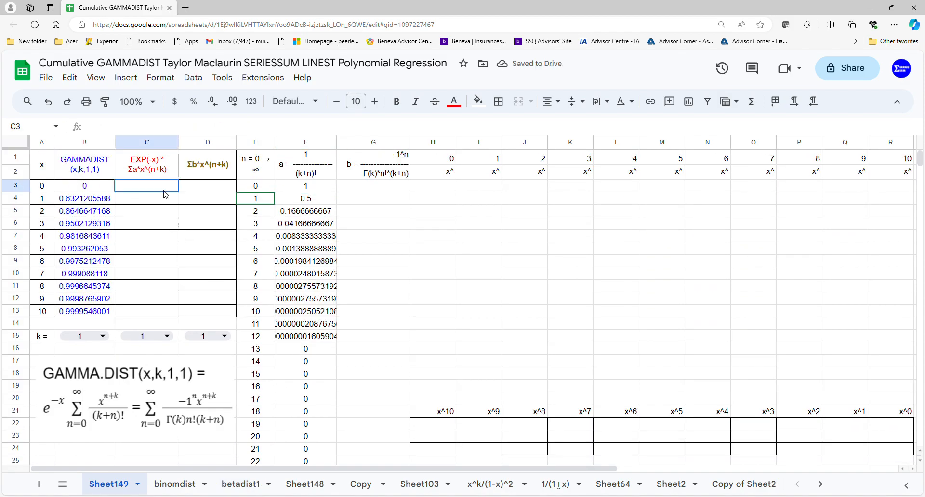
text(=ARRAYFORMULA()
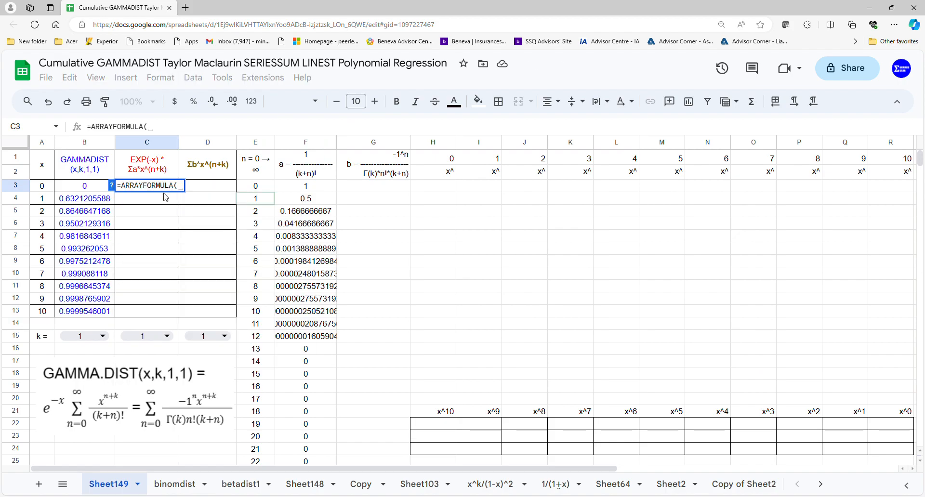
text(SERIESSUM()
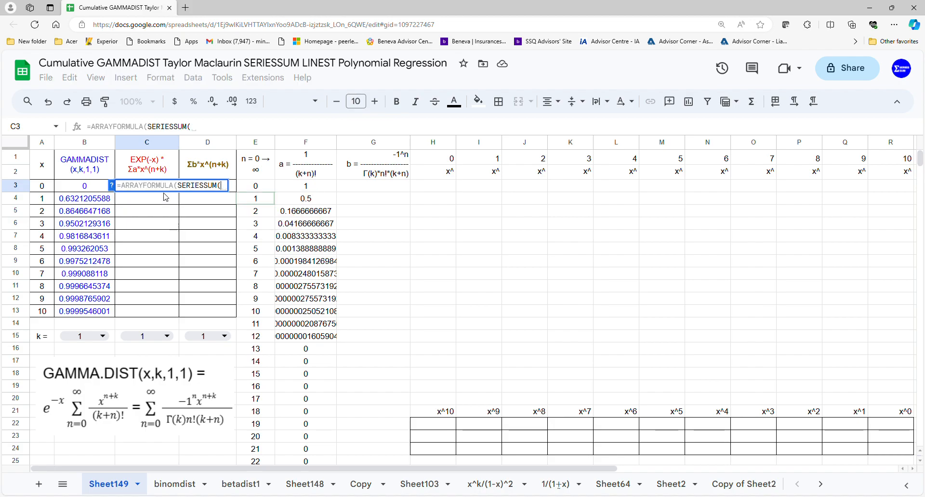
drag(48, 187, 48, 314)
text(,)
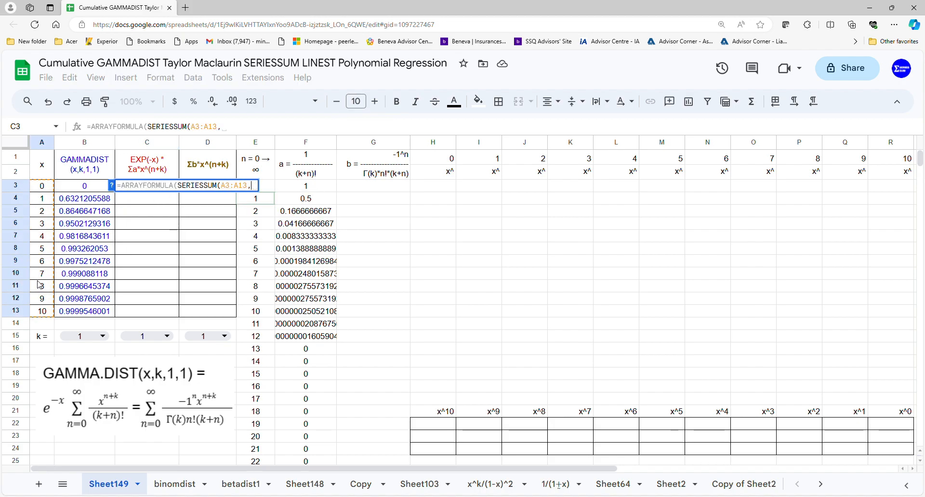
click(119, 341)
text(,1,)
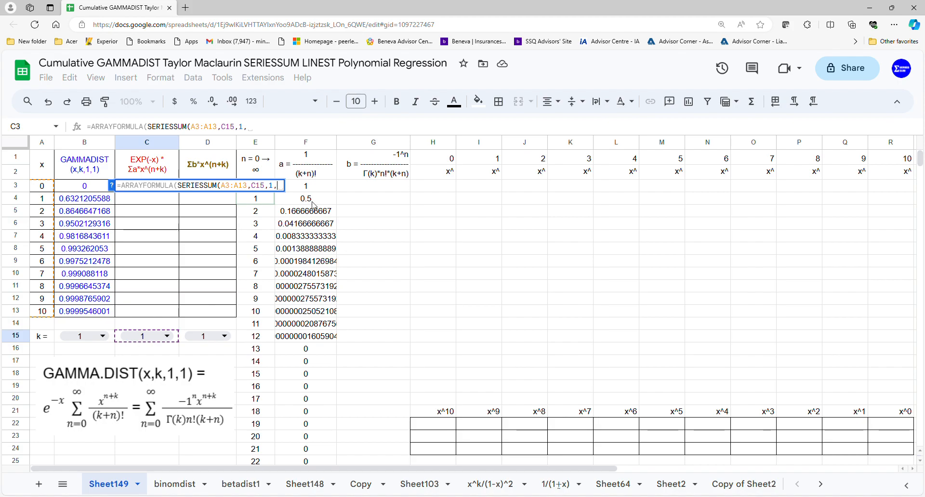
drag(313, 188, 314, 392)
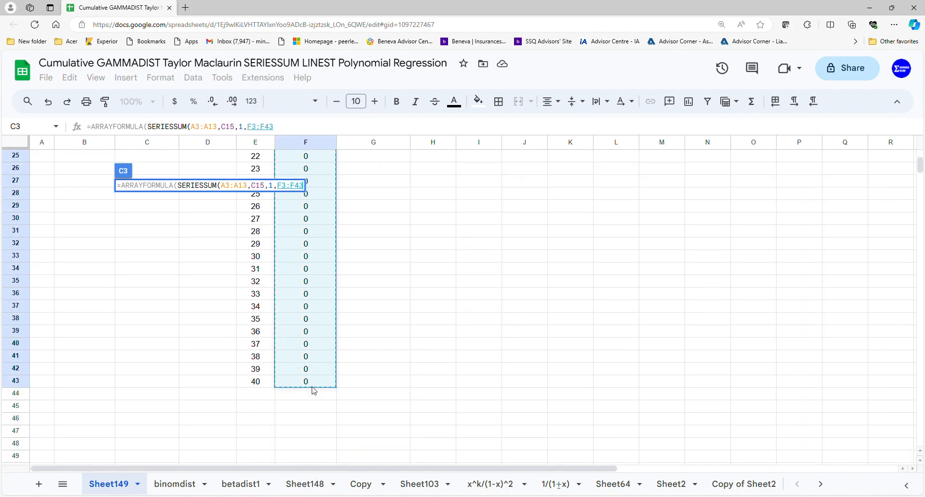
key(Return)
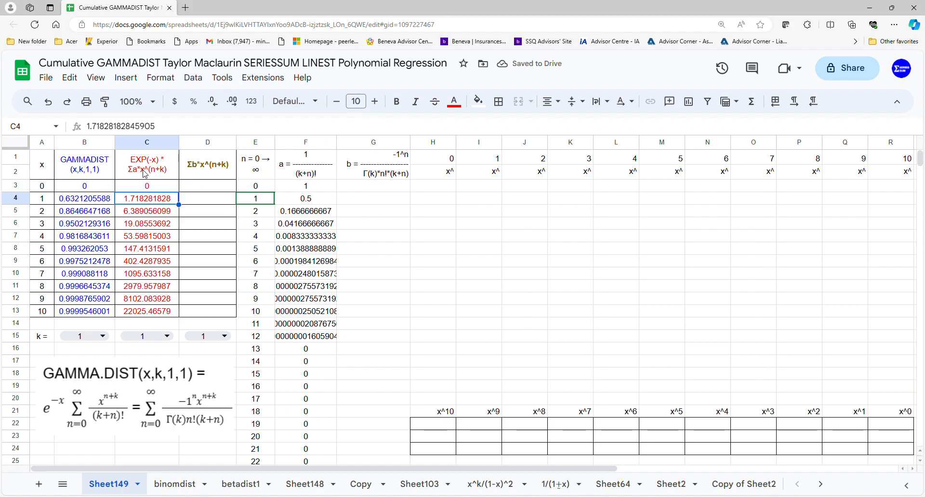
Multiply the SERIESSUM in the C3 array formula by a preceding EXP(A3:A13) factor
click(147, 186)
click(147, 126)
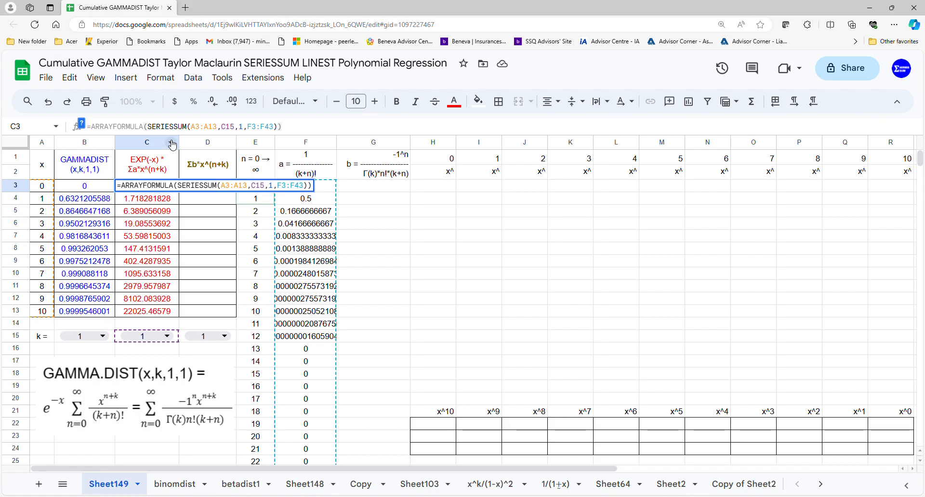
text(*)
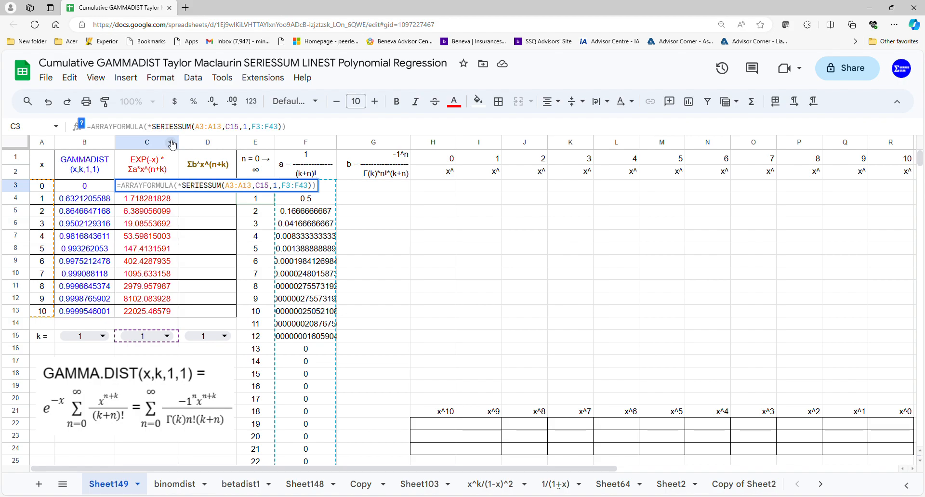
key(Left)
text())
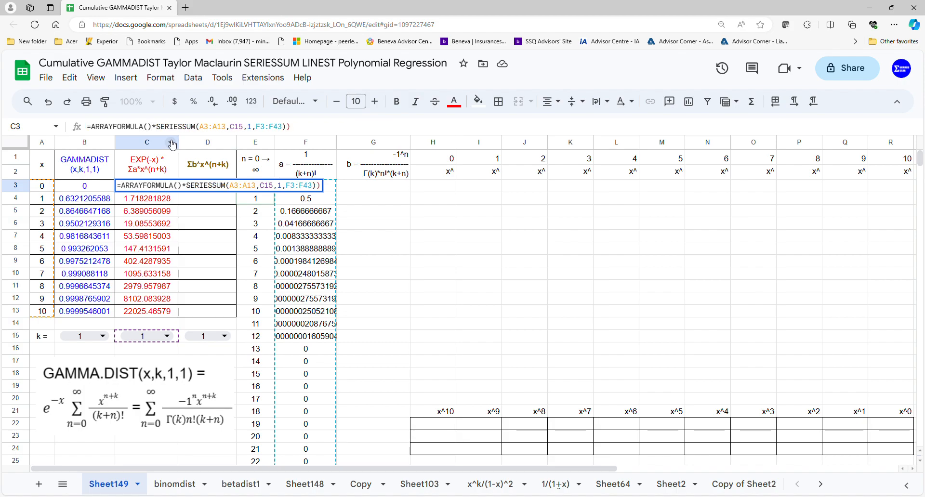
key(Left)
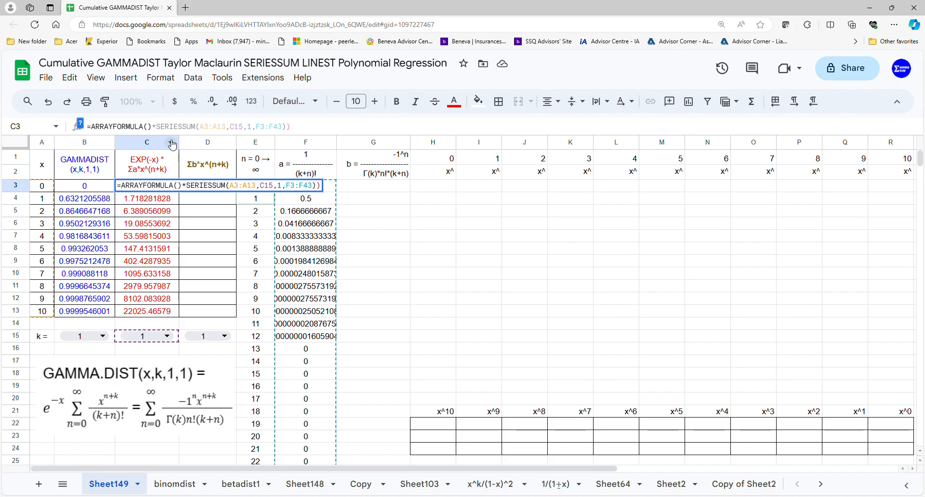
text(()
key(Left)
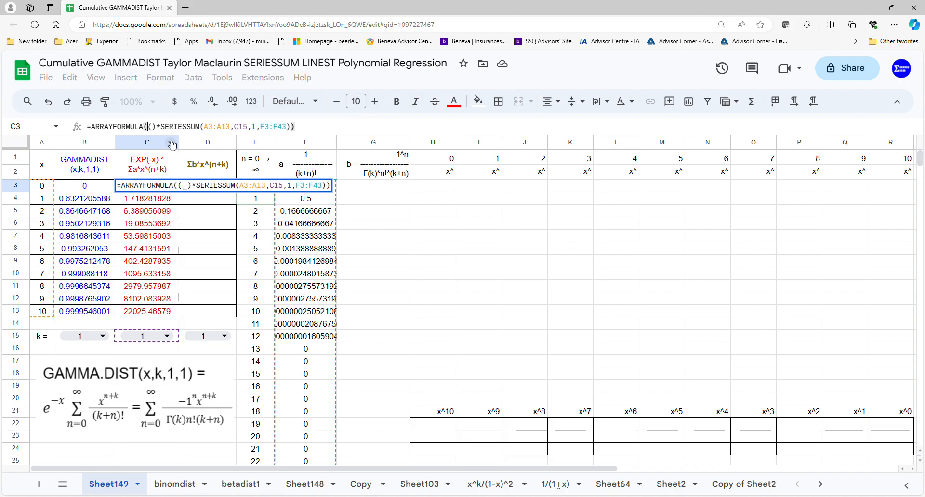
text(ex)
click(172, 145)
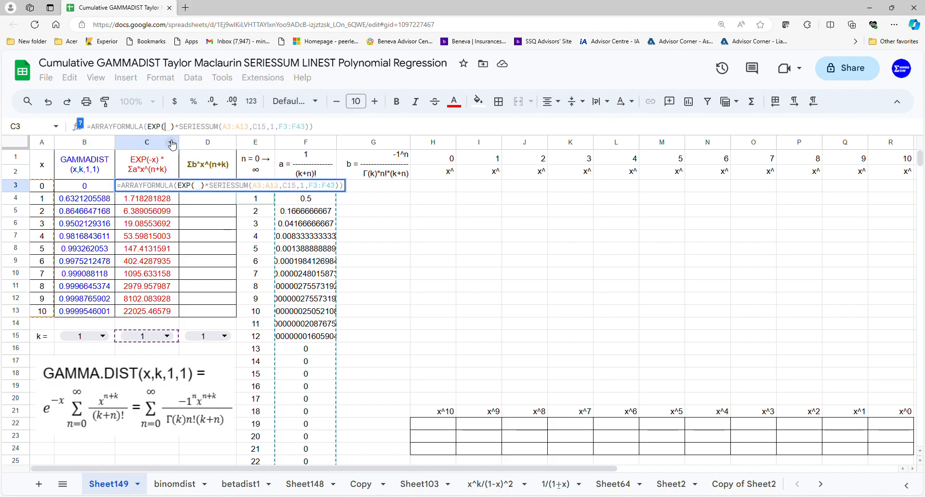
drag(40, 187, 42, 315)
key(Return)
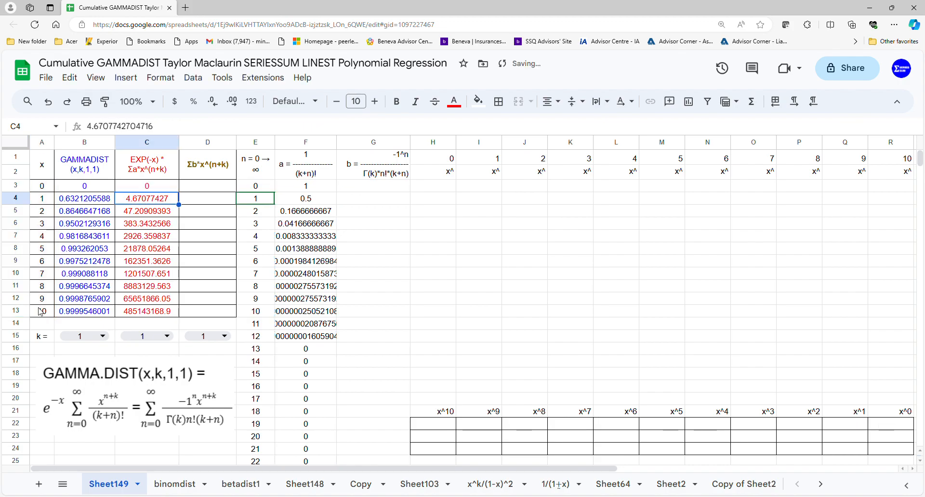
Negate the exponent in the C3 formula so that the factor reads EXP(-A3:A13)
click(144, 185)
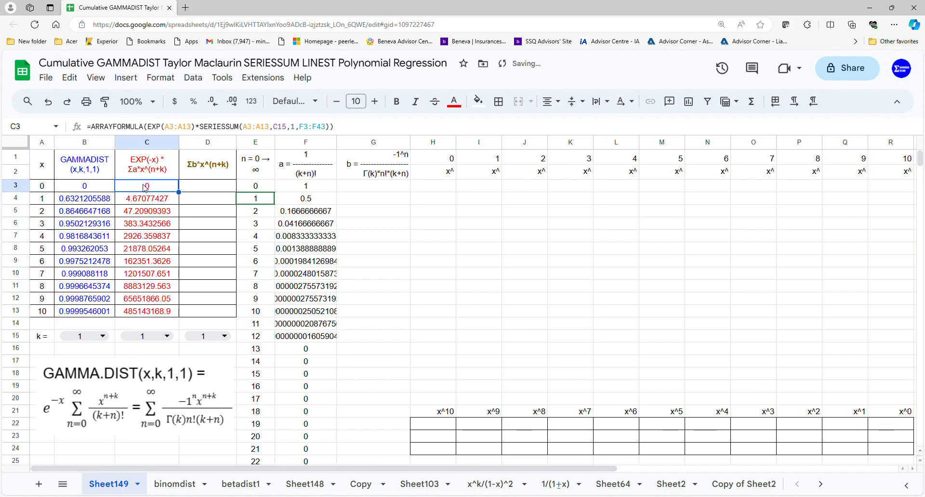
click(164, 126)
text(-)
key(Return)
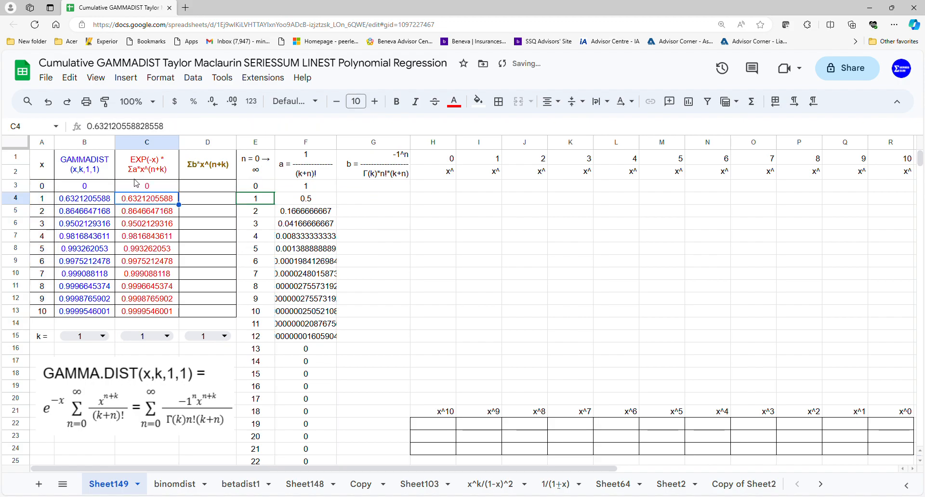
Enter the alternating signs of the b coefficients from G3 with =ARRAYFORMULA(-1^E3:E43)
click(216, 187)
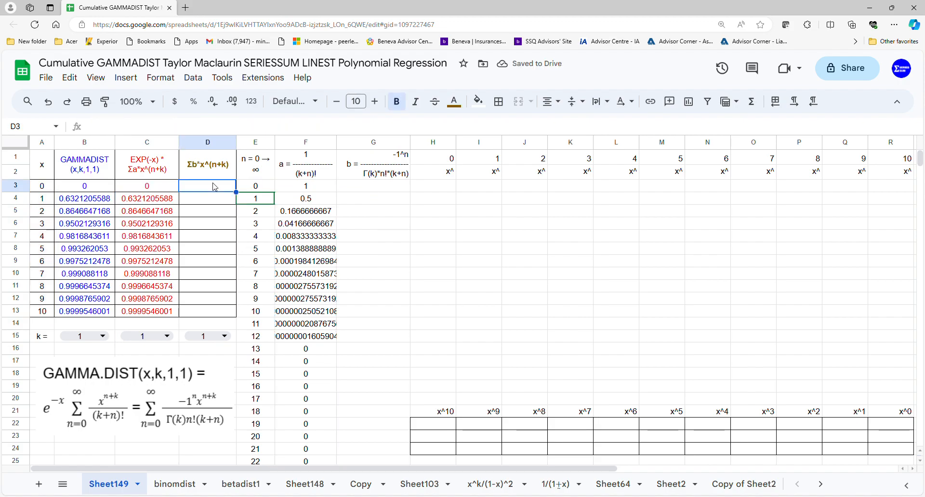
click(367, 190)
text(=arr)
key(Tab)
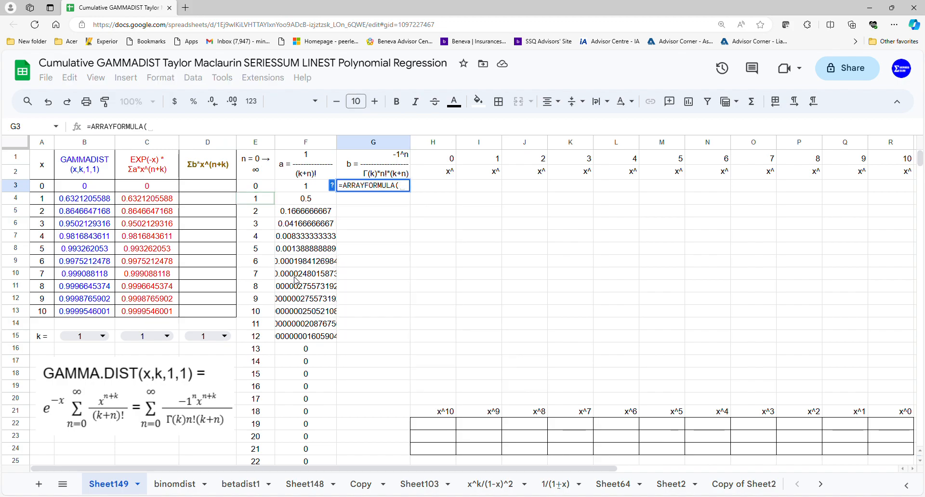
text(-1^)
drag(261, 188, 262, 391)
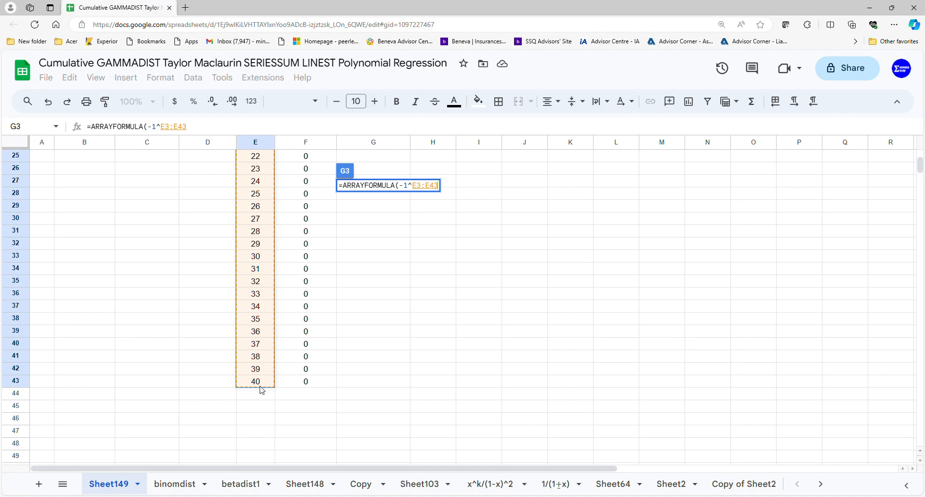
key(Return)
scroll(339, 310, up, 1)
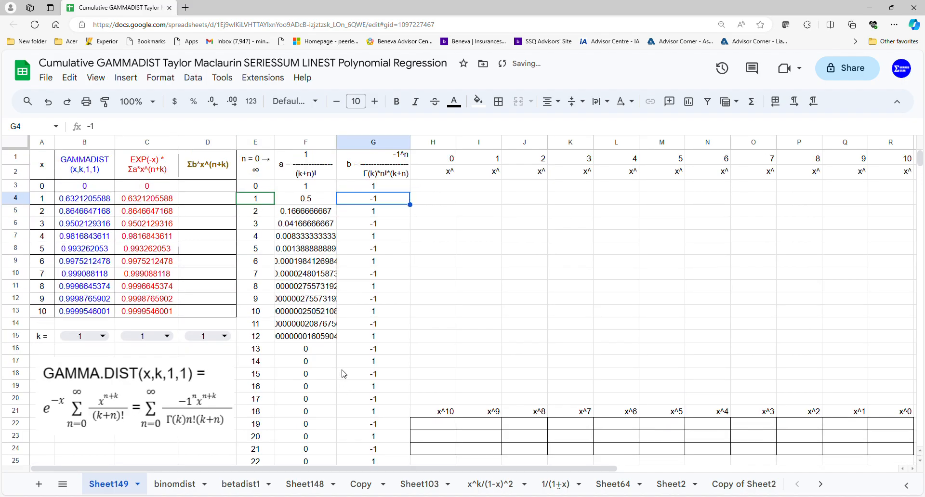
Extend the G3 array formula with a parenthesised denominator that starts with GAMMA(D15), giving -1^E3:E43/(GAMMA(D15)
click(382, 189)
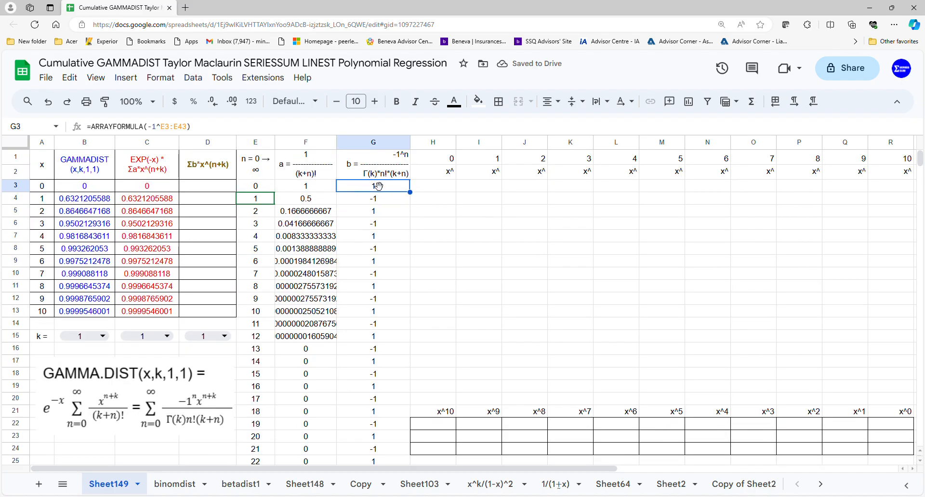
double_click(380, 189)
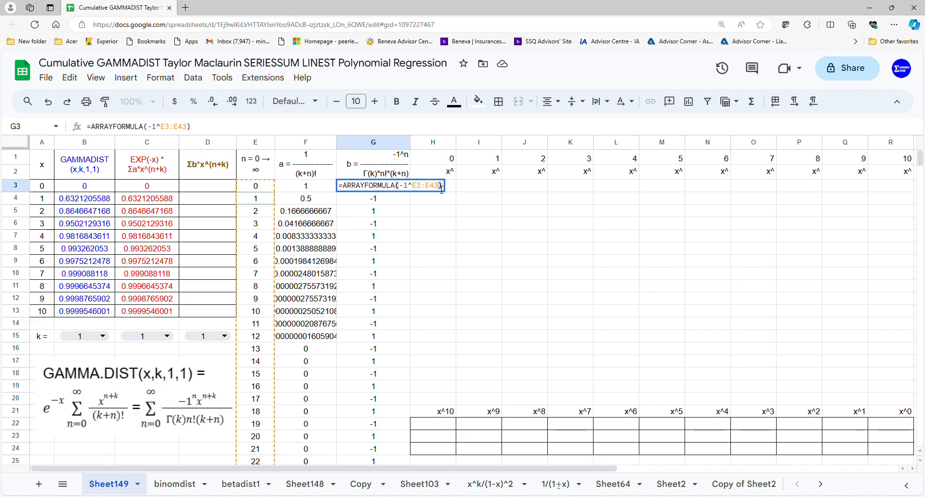
text(/()
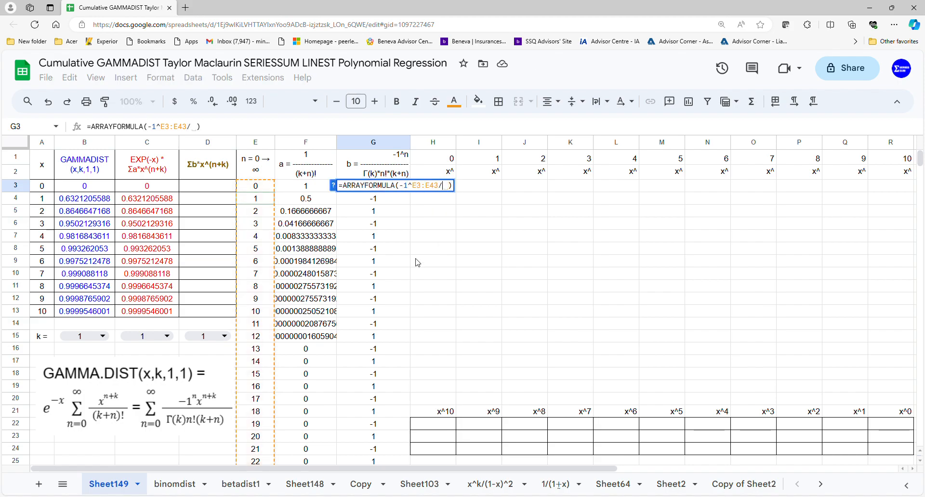
text(gamm)
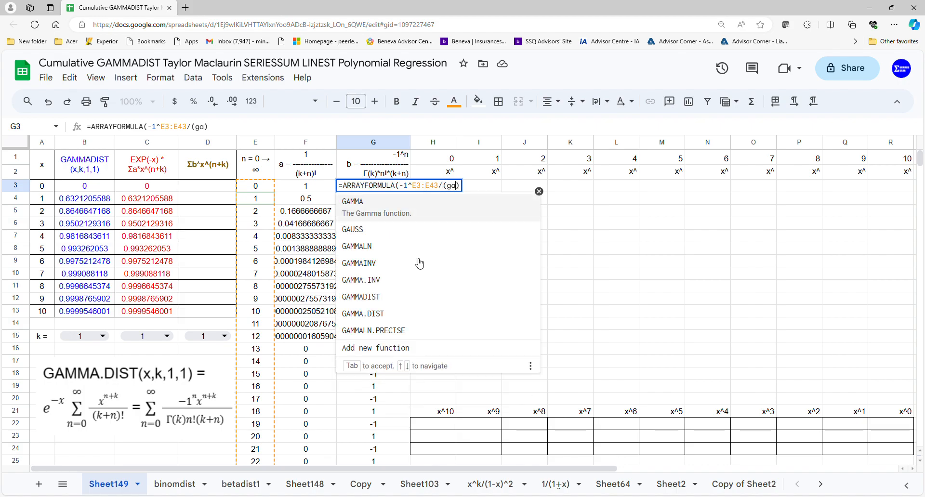
key(Tab)
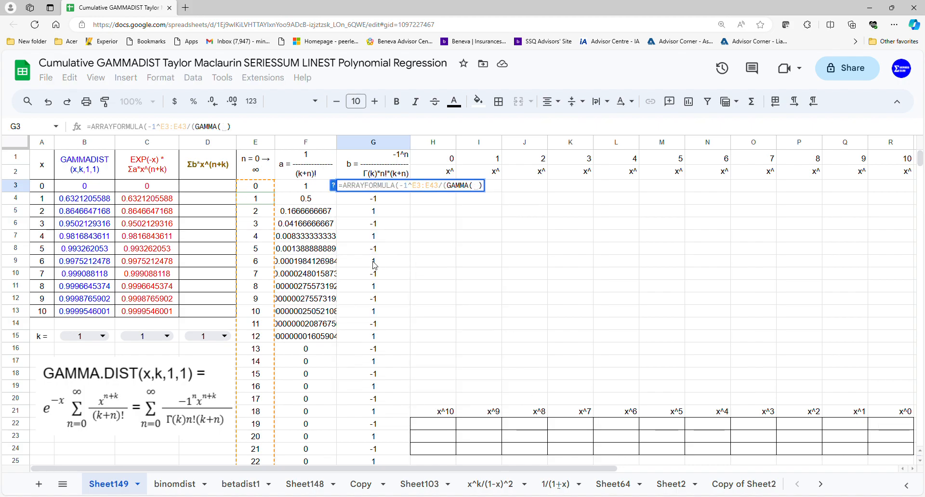
click(154, 341)
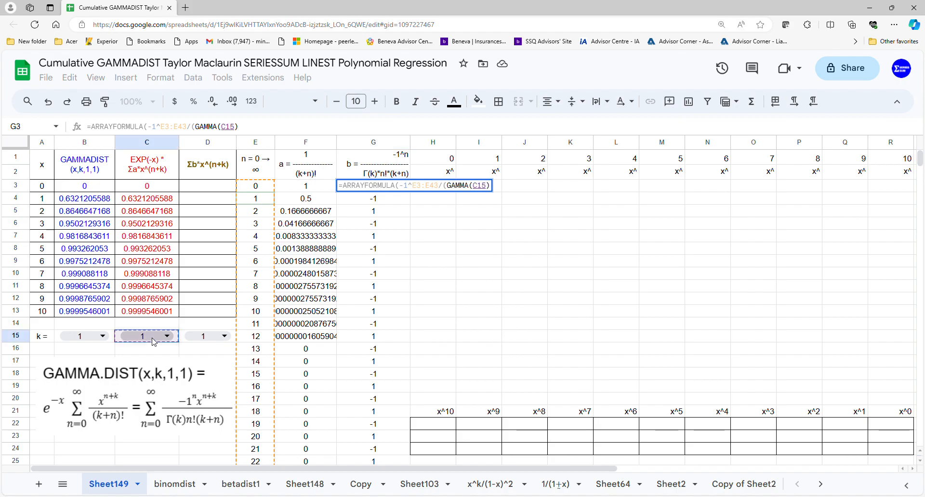
click(222, 344)
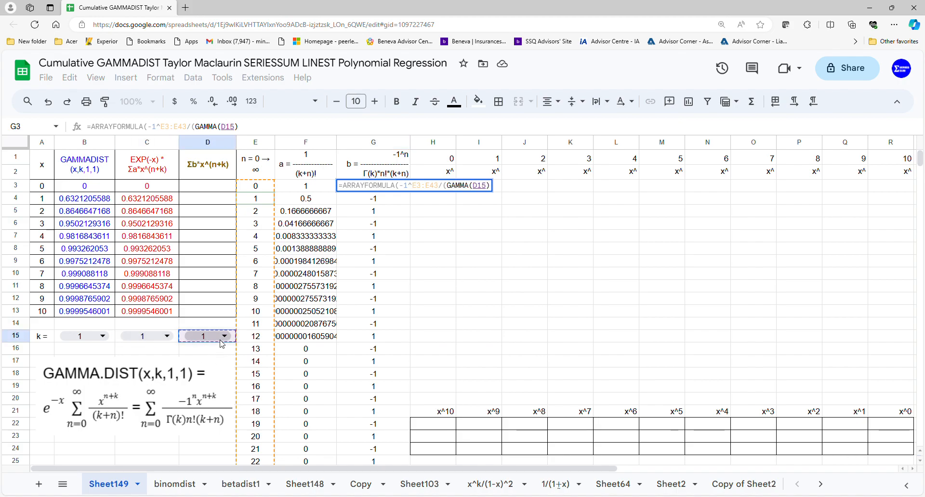
text(,)
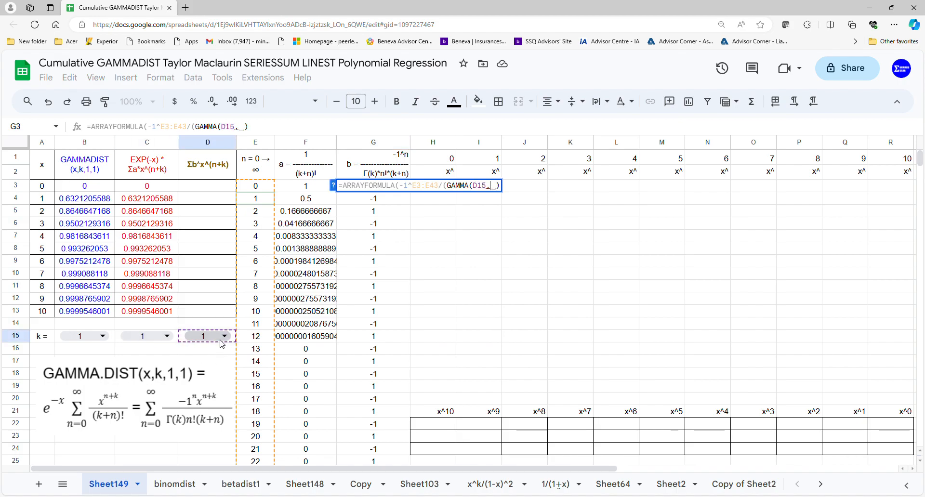
key(BackSpace)
text())
key(Left)
Complete the G3 denominator by multiplying GAMMA(D15) by FACT(E3:E43)*(D15+E3:E43)
text(*FACT()
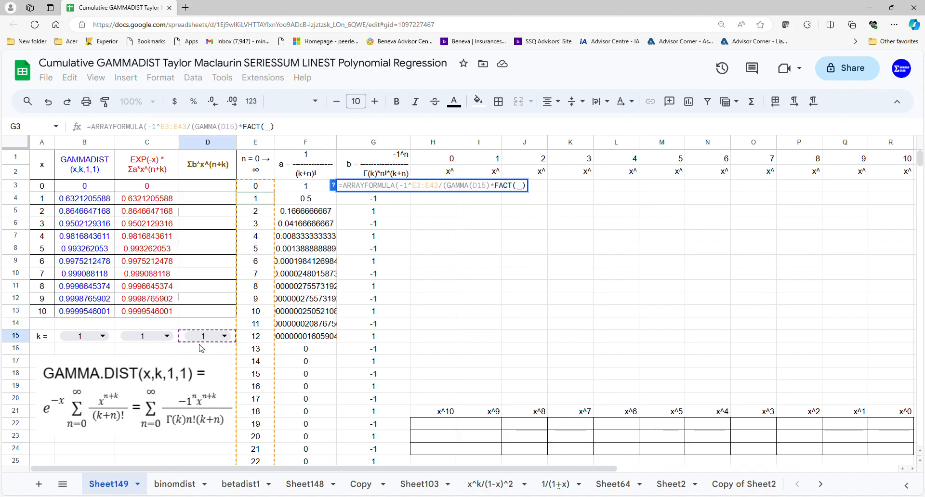
drag(254, 191, 253, 386)
text()*)
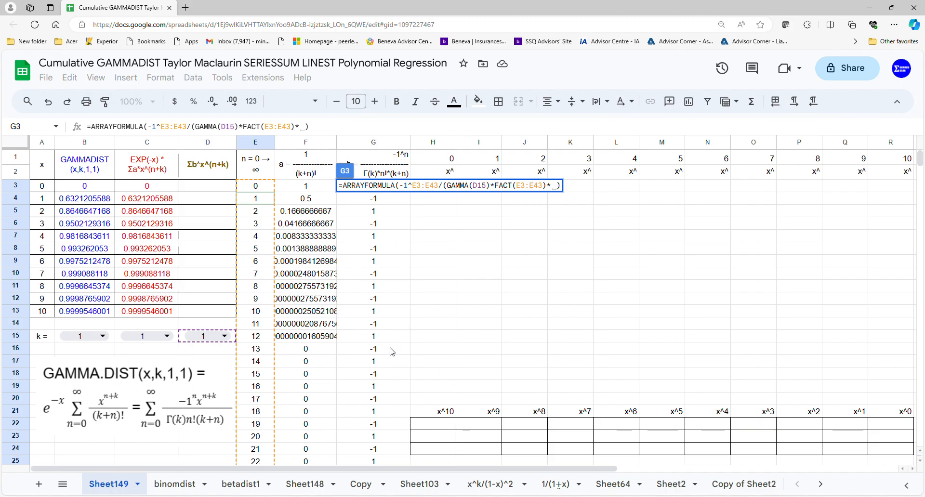
text(()
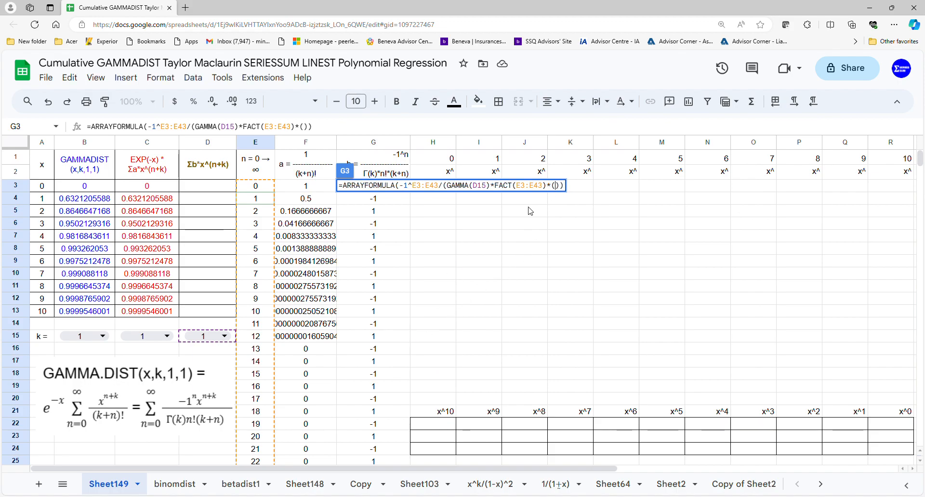
click(219, 341)
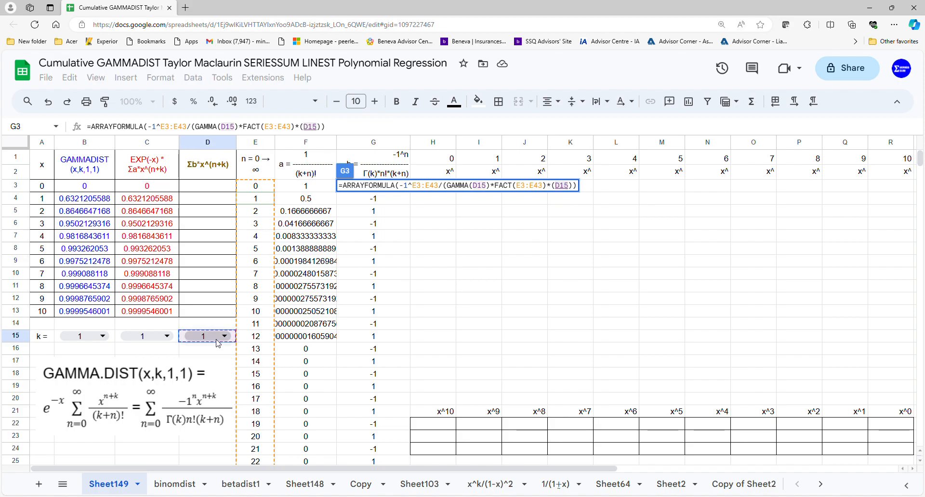
text(+)
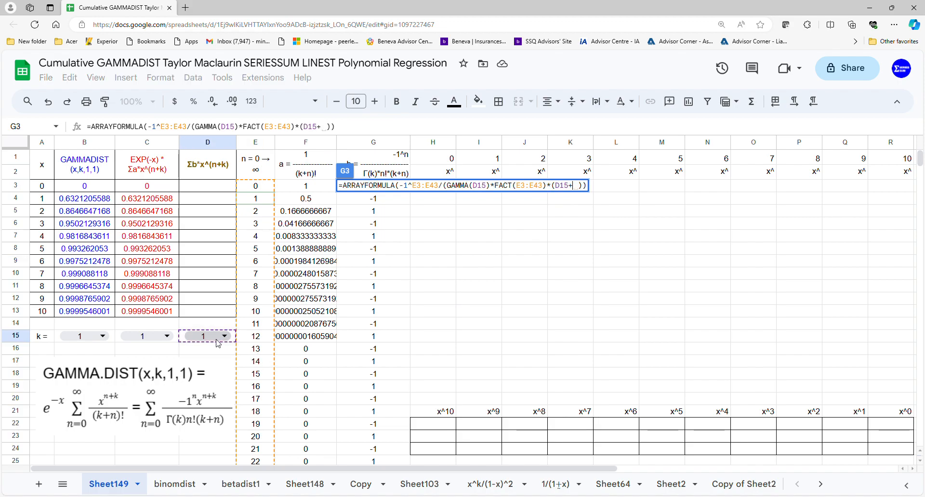
click(261, 191)
drag(262, 190, 256, 377)
key(Return)
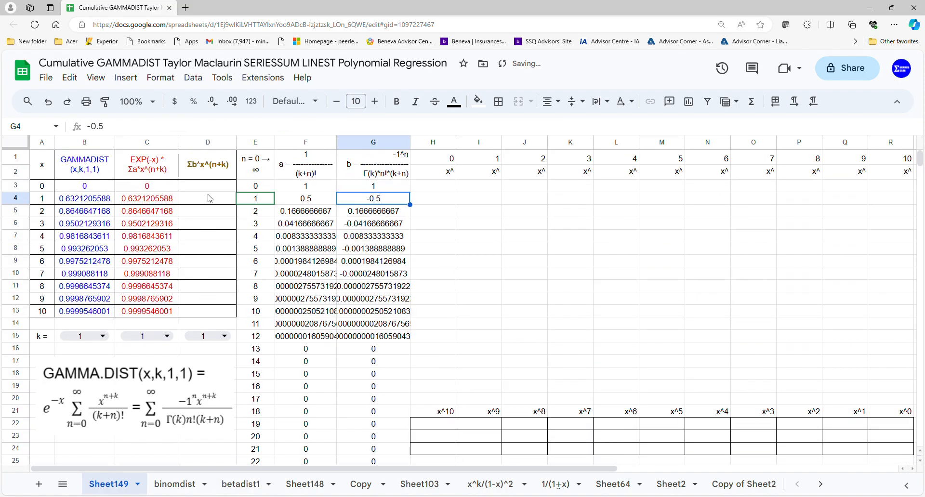
Enter the second power-series sum in D3 with =ARRAYFORMULA(SERIESSUM(A3:A13,D15,1,G3:G43))
click(204, 193)
text(=arr)
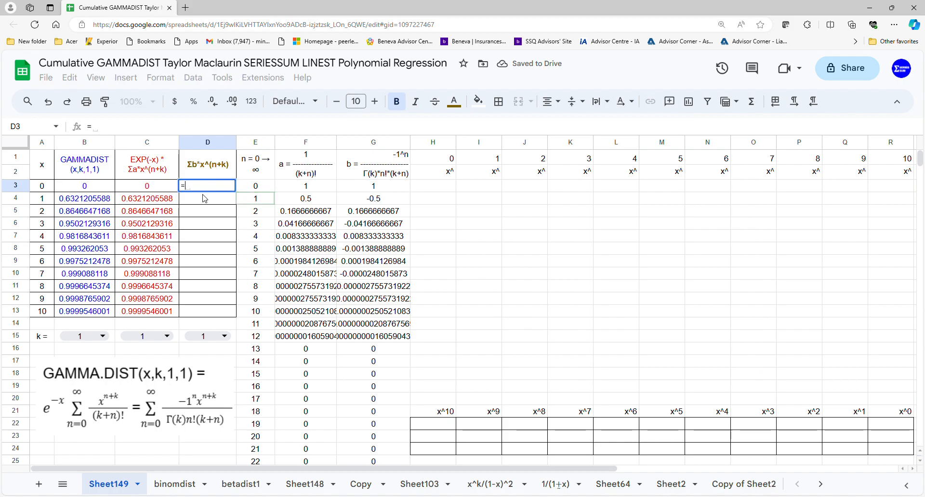
key(Tab)
text(ser)
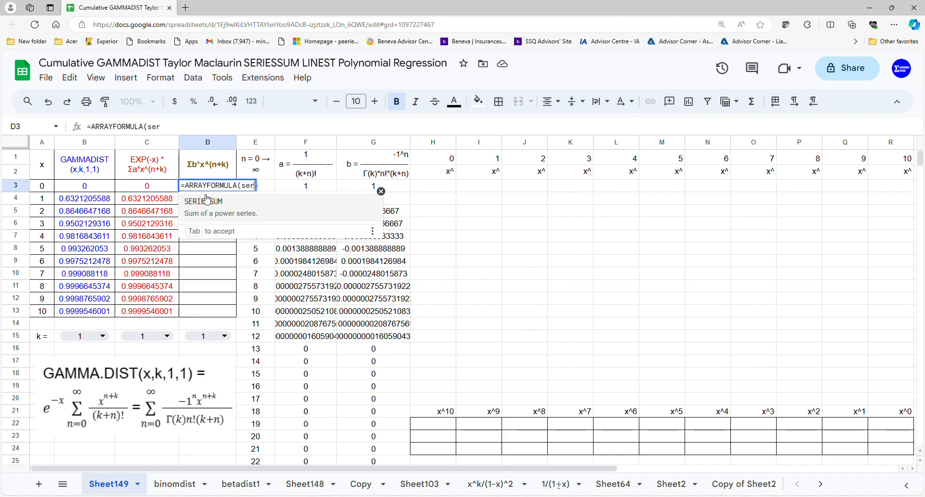
key(Tab)
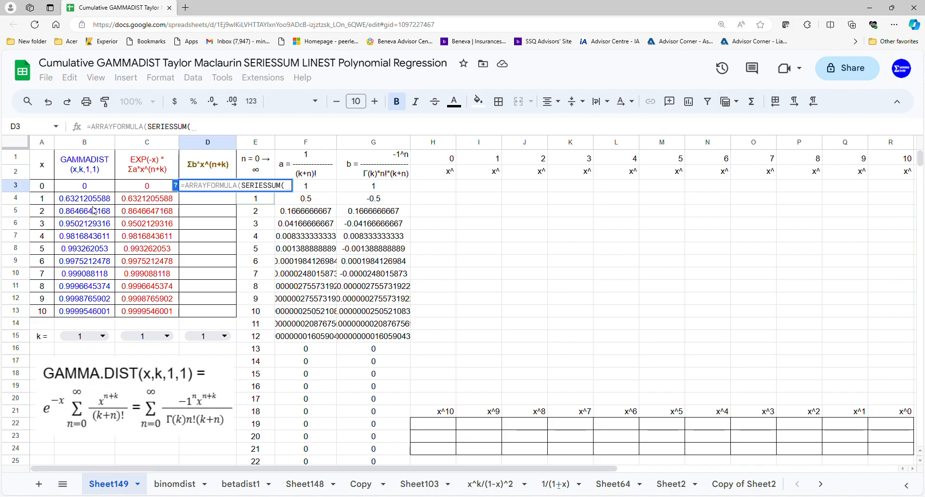
drag(53, 191, 52, 312)
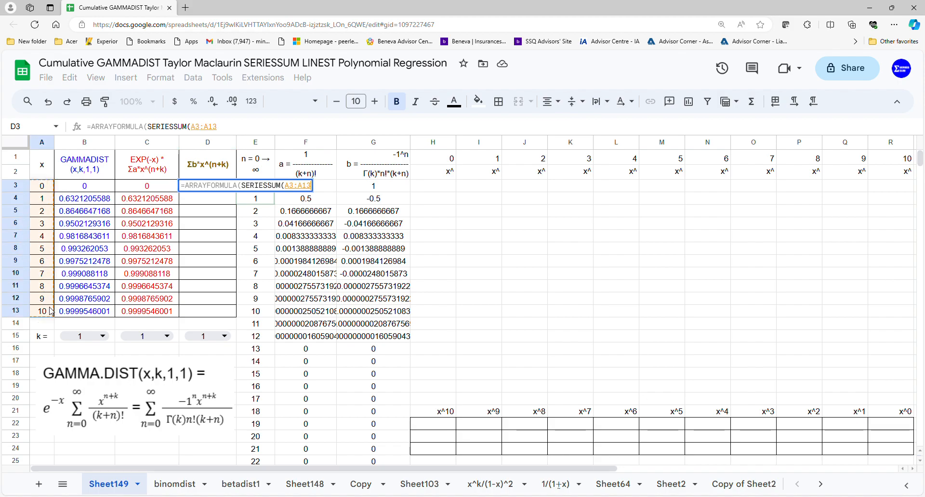
text(,)
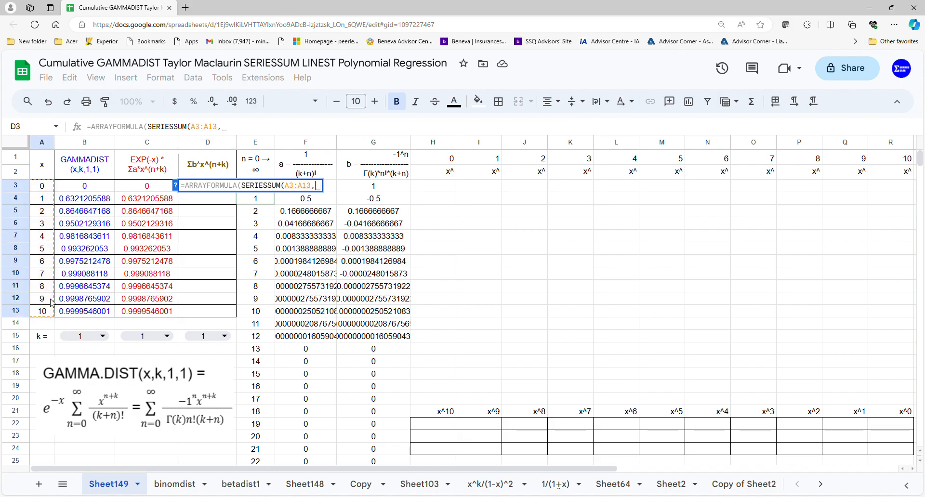
click(204, 340)
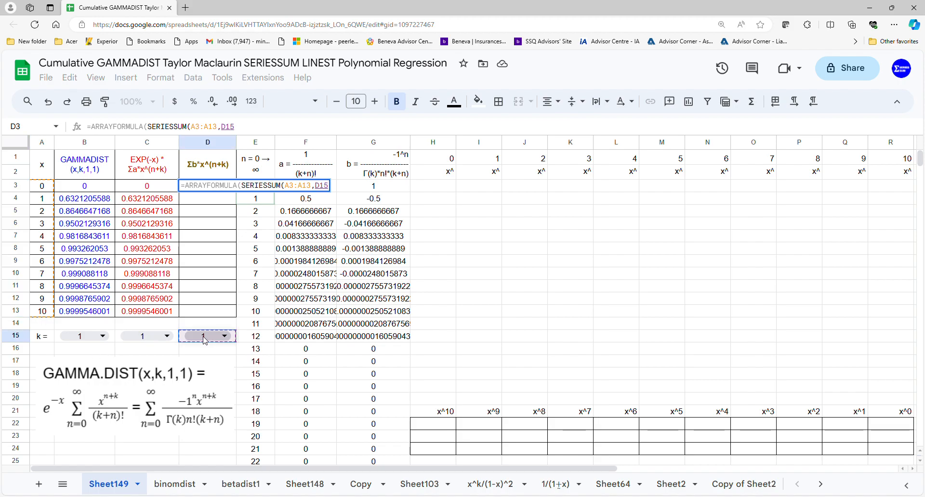
text(,1,)
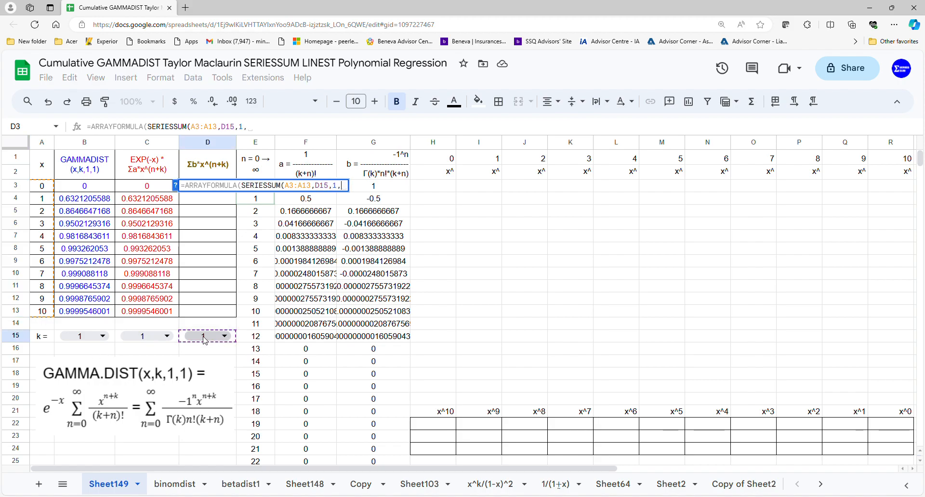
drag(394, 191, 379, 384)
key(Return)
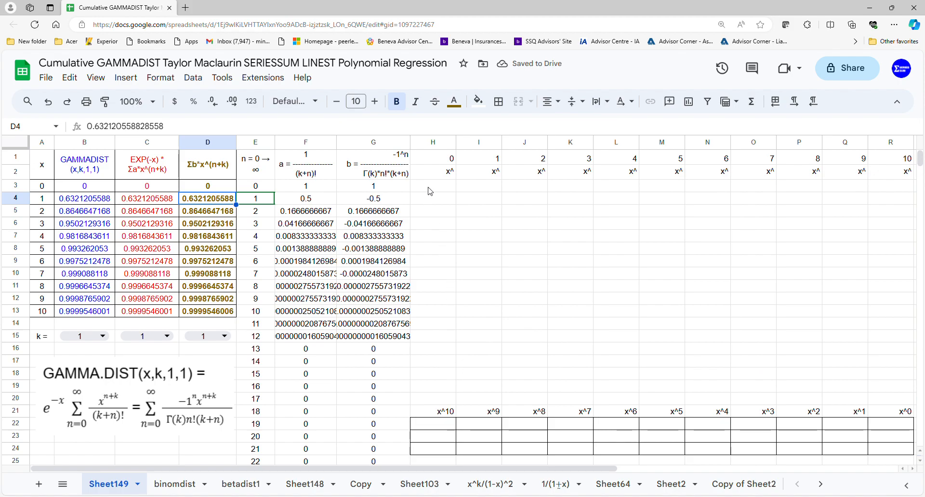
Fill the table of x powers from H3 with =ARRAYFORMULA(ARRAYFORMULA(A3:A13^H1:R1))
click(431, 188)
text(-)
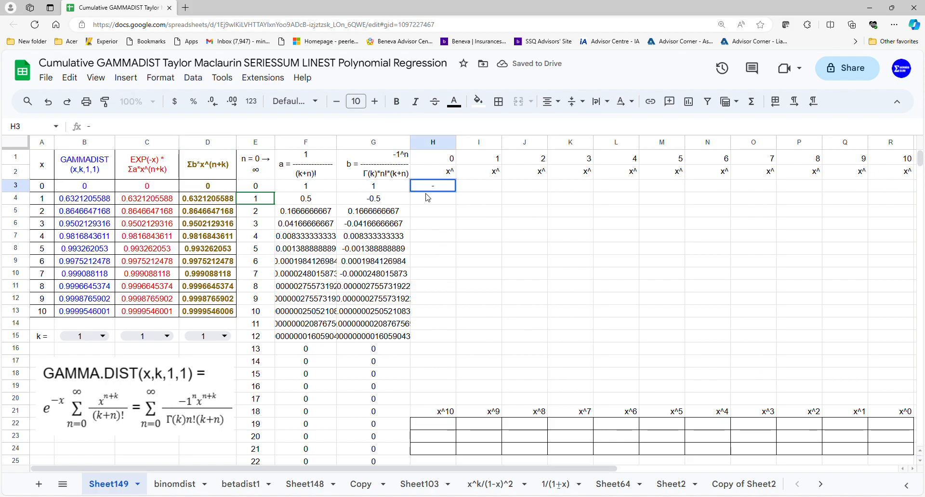
text(=arr)
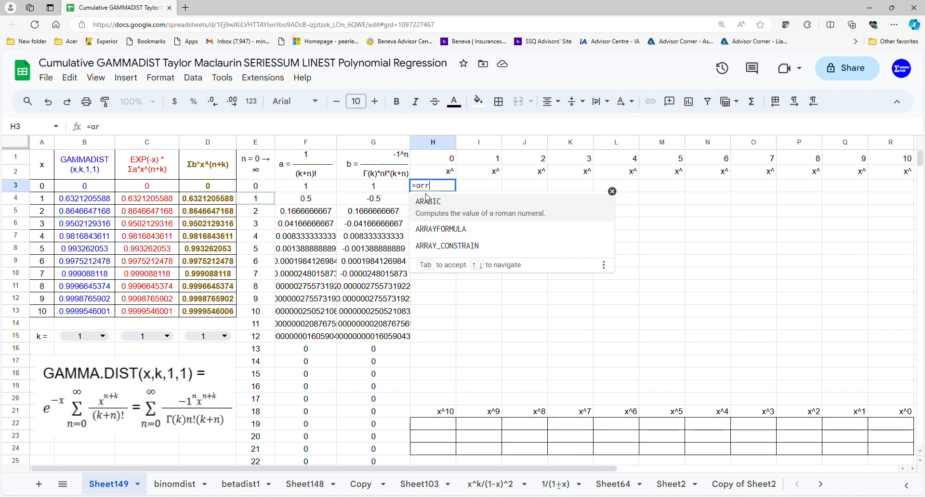
key(Tab)
text(arr)
key(Tab)
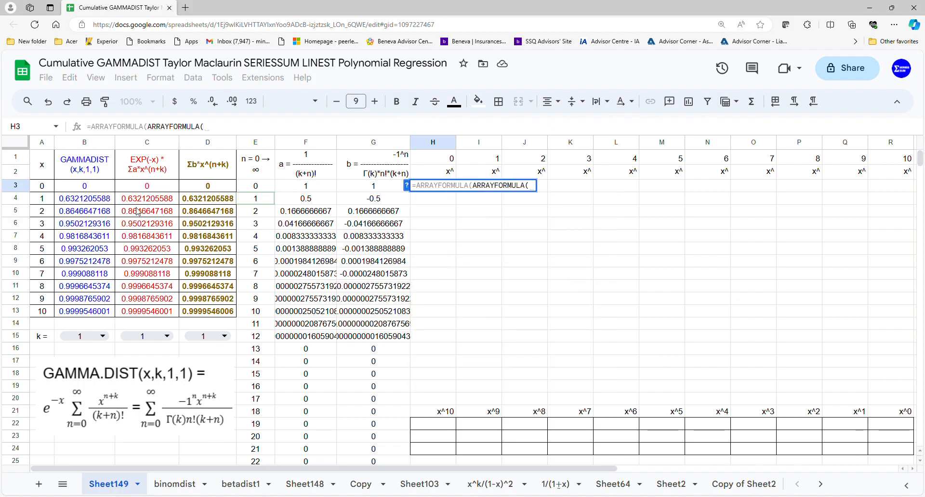
drag(42, 189, 42, 313)
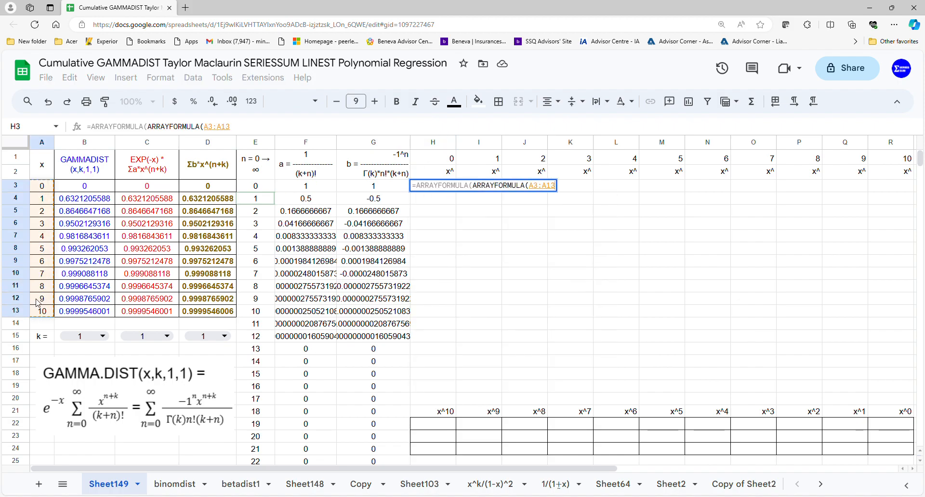
text(T^)
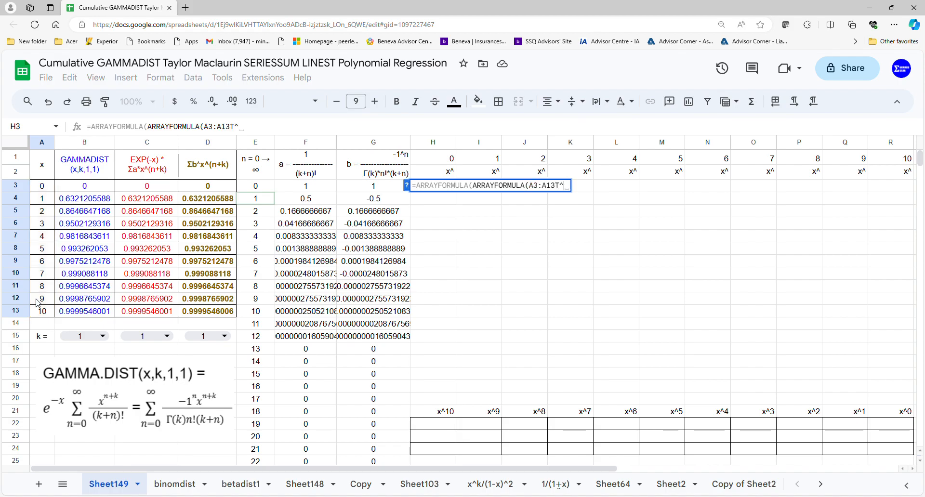
key(BackSpace)
key(BackSpace)
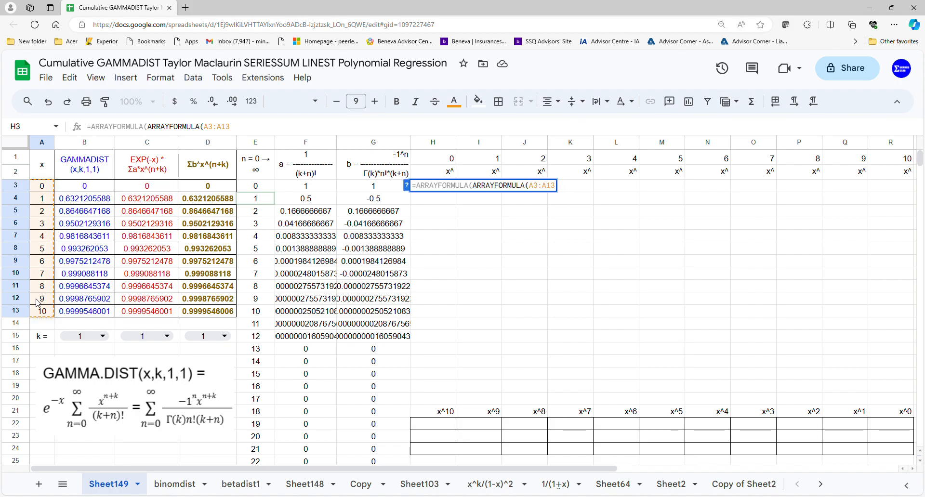
text(T)
key(BackSpace)
text(^)
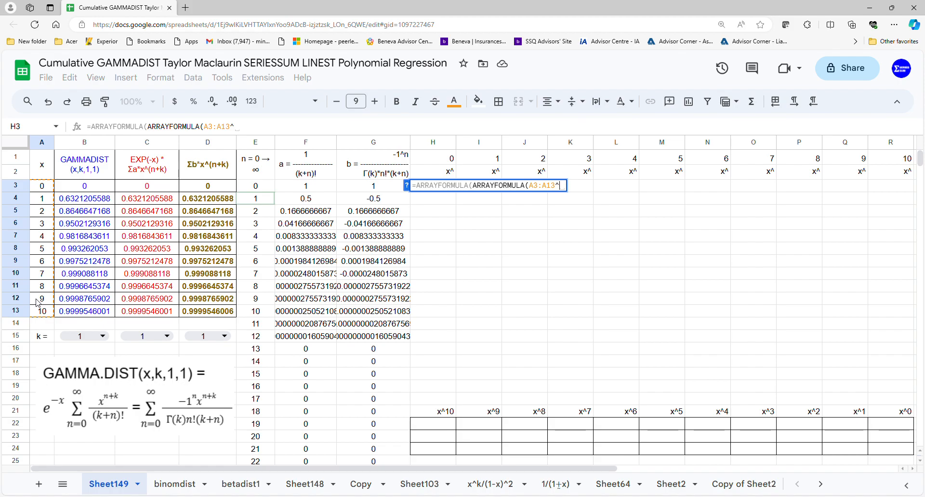
drag(426, 161, 884, 164)
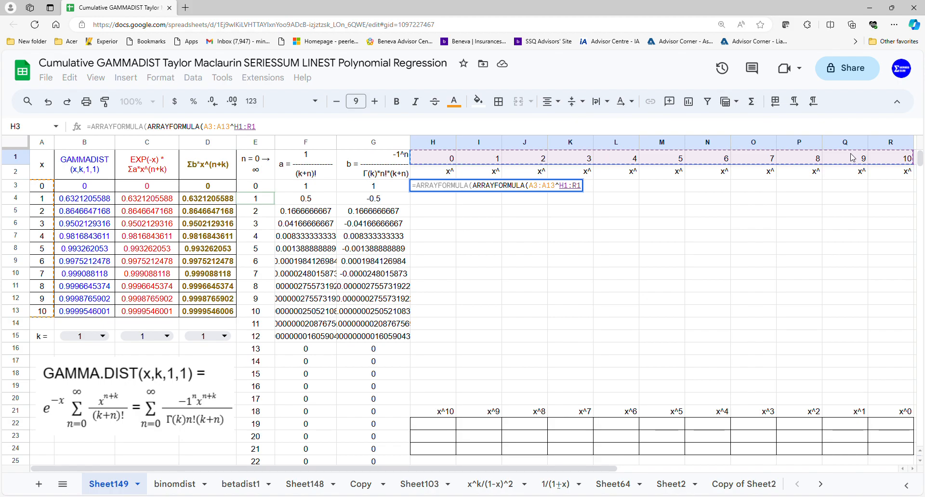
key(Return)
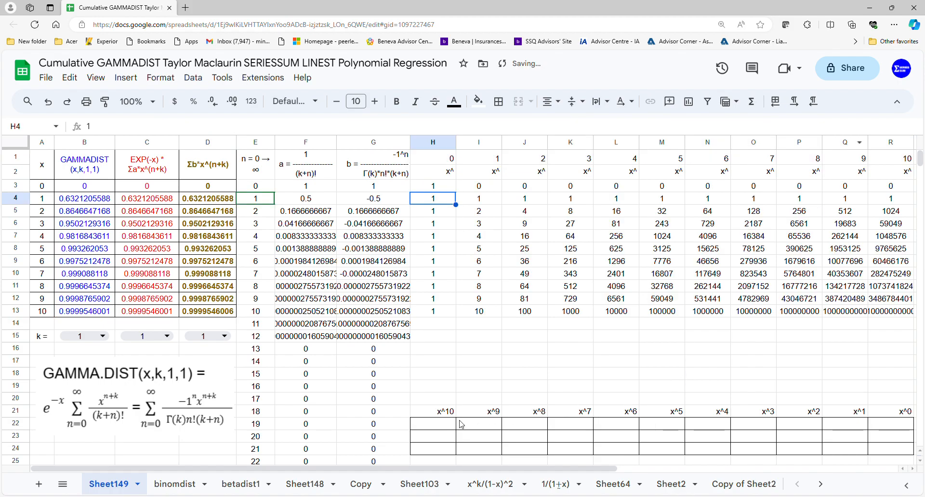
Enter =LINEST(B3:B13,I3:R13) in H22 to get the polynomial coefficients of the GAMMADIST column
click(440, 425)
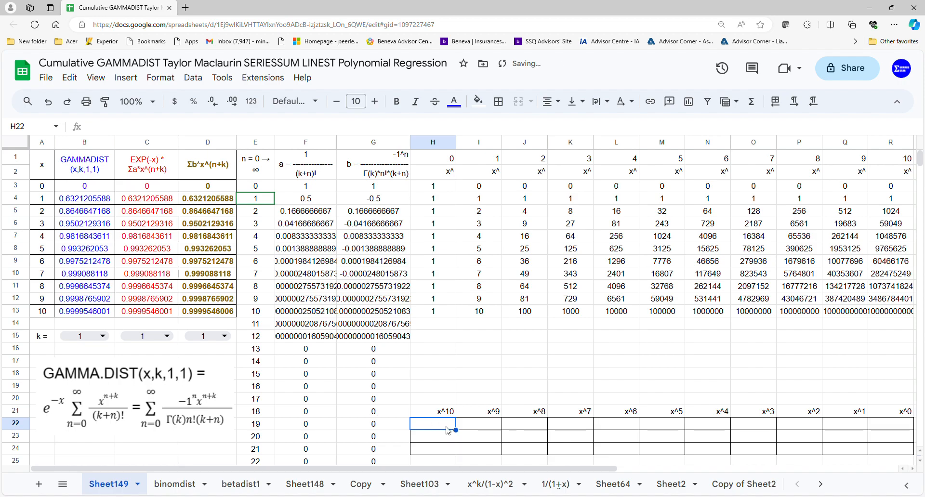
double_click(448, 430)
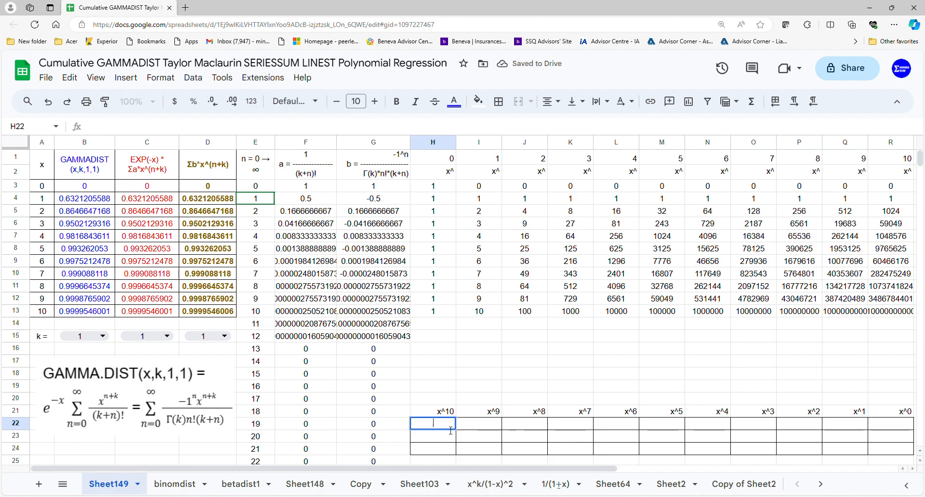
text(=)
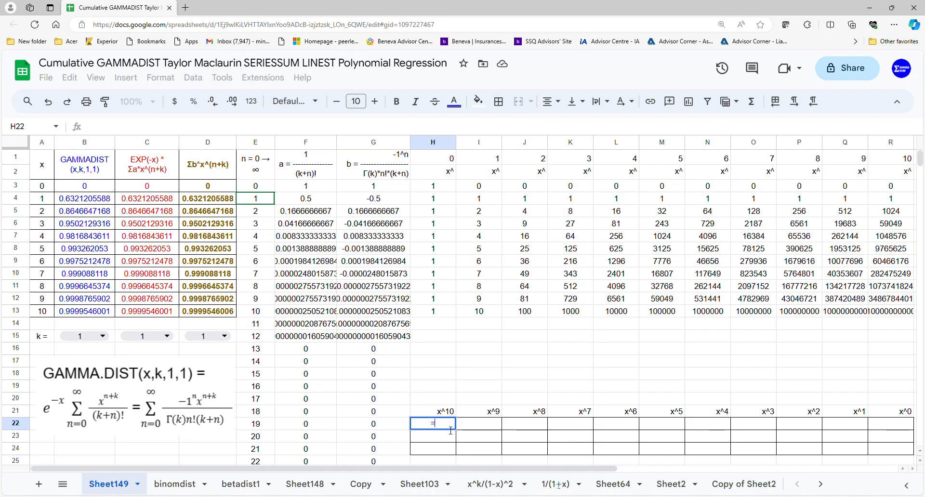
text(lin)
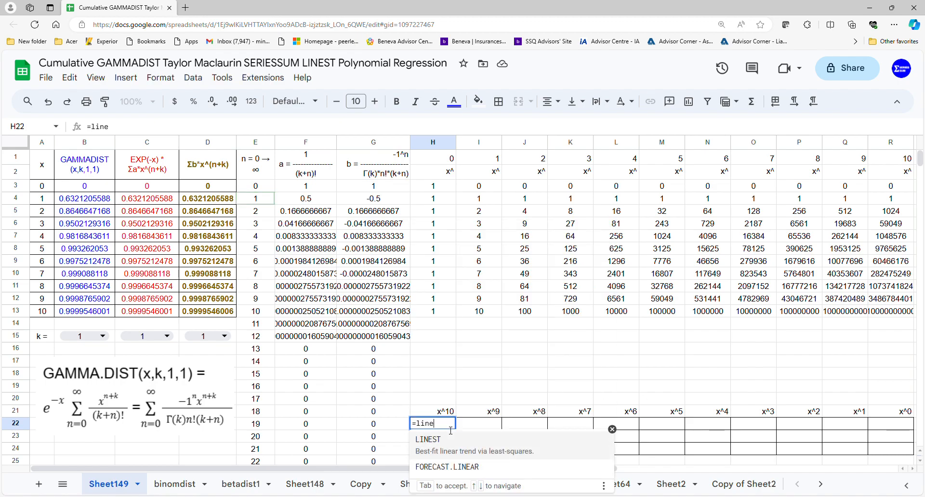
text(e)
click(450, 442)
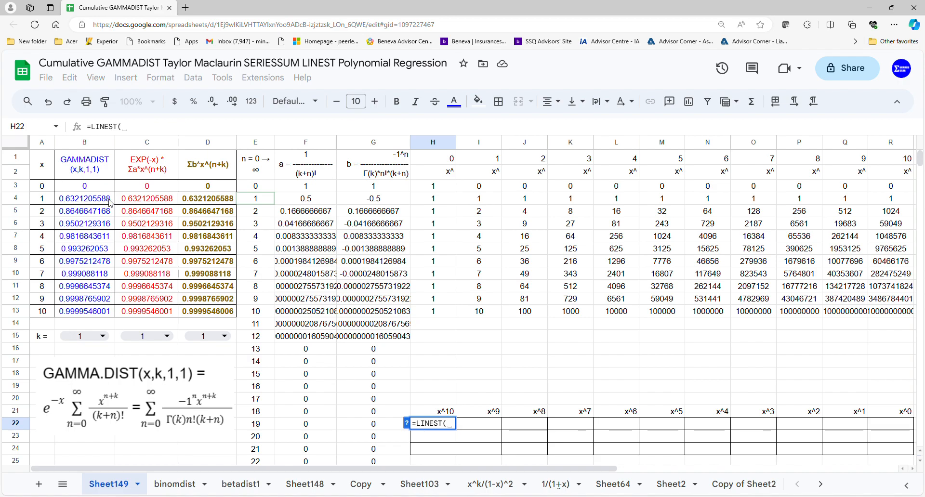
drag(98, 190, 100, 278)
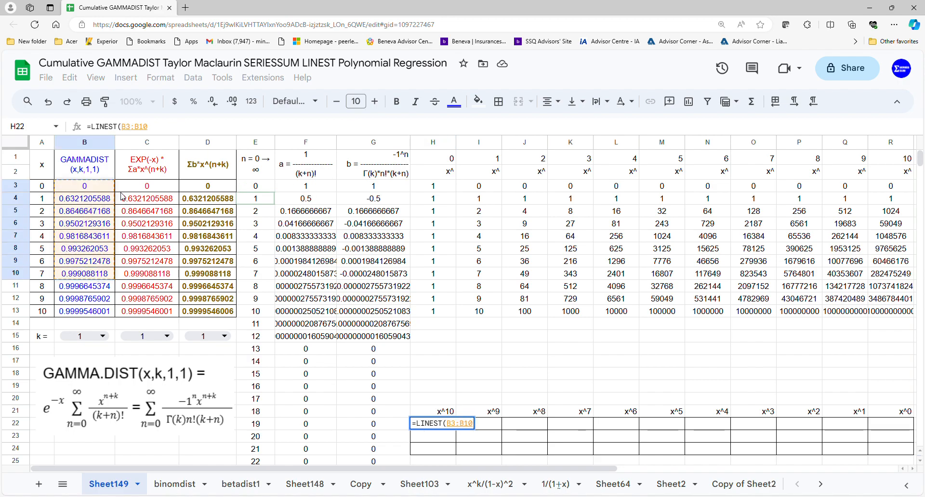
drag(103, 189, 99, 315)
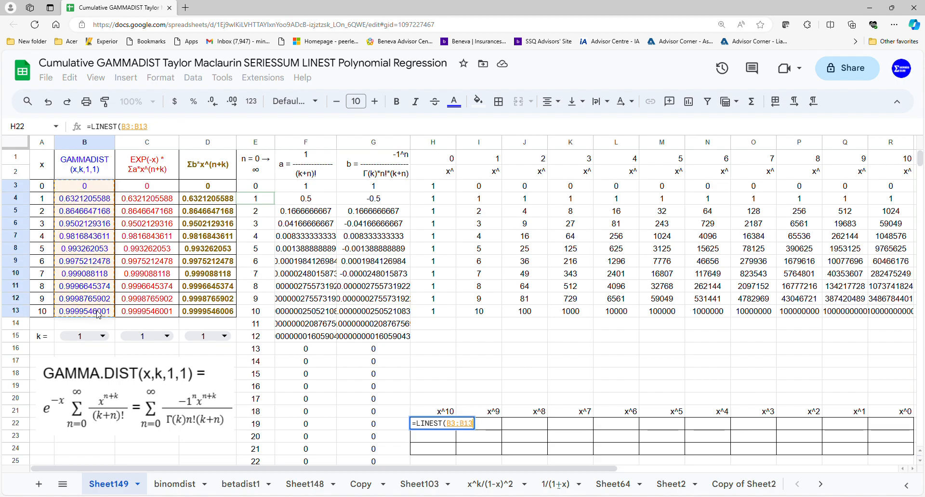
text(,)
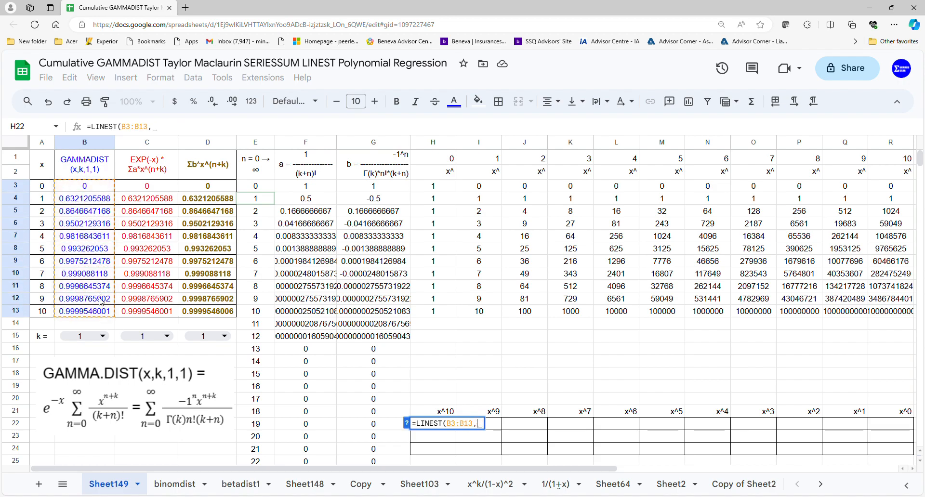
drag(500, 190, 894, 319)
key(Return)
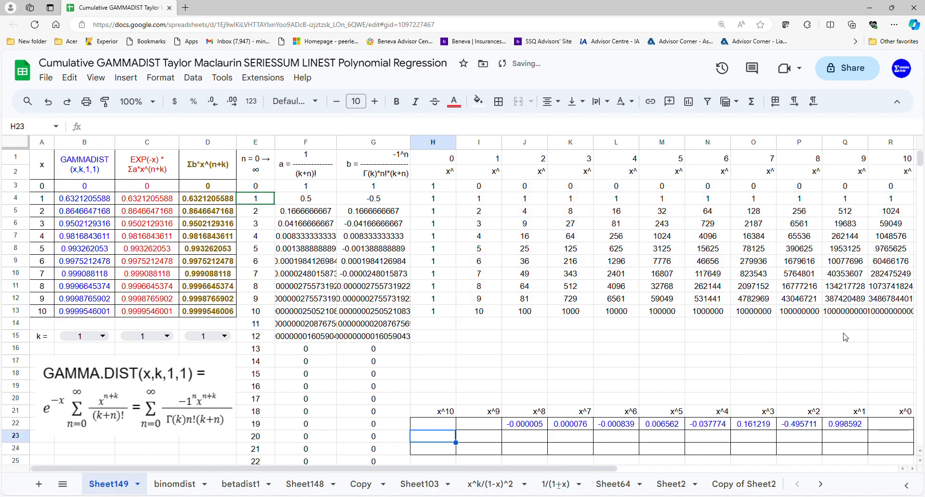
Enter =LINEST(C3:C13,I3:R13) in H23 for the coefficients of the EXP(-x) series column
text(=)
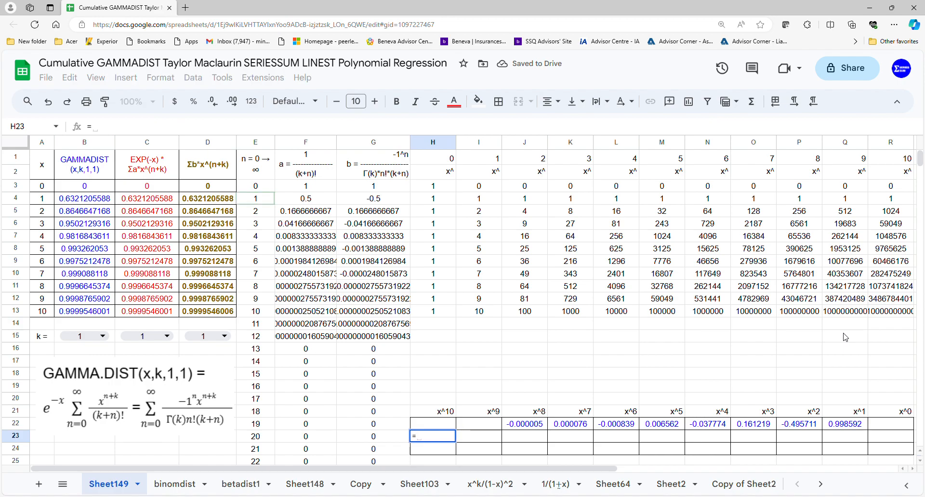
text(line)
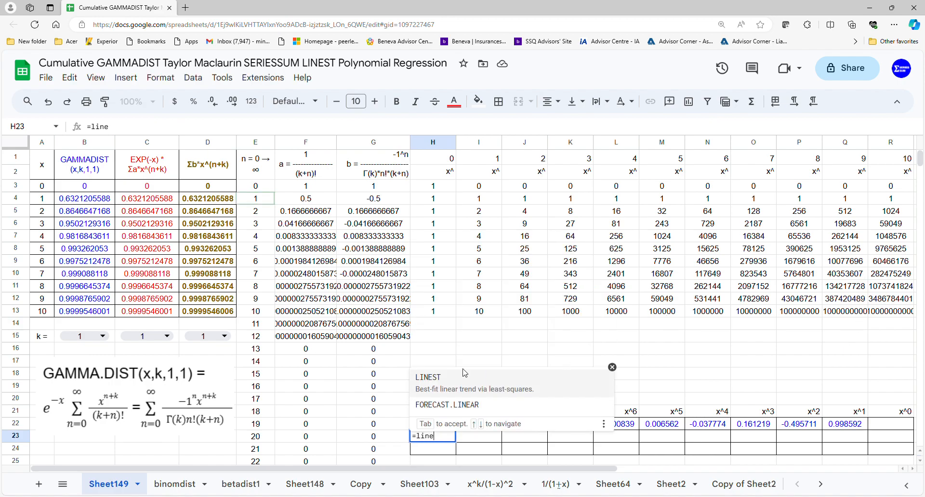
click(459, 383)
drag(155, 193, 162, 312)
text(,)
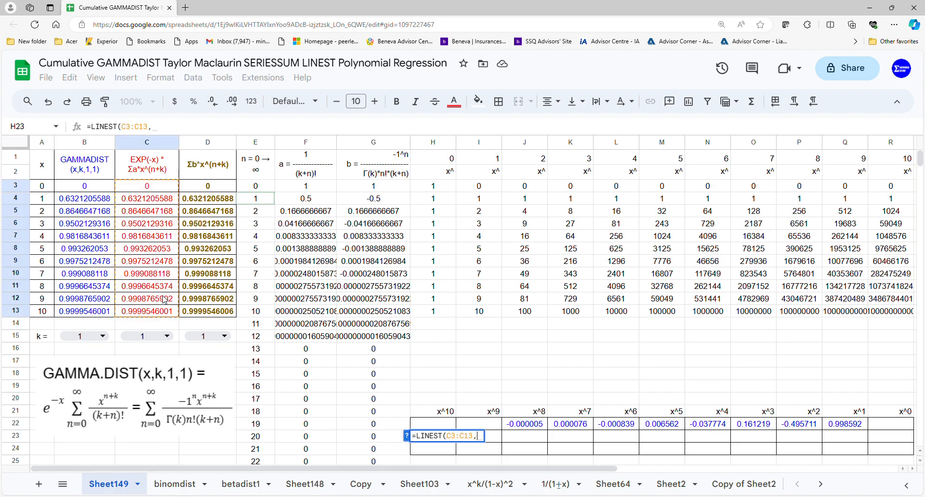
drag(470, 185, 870, 312)
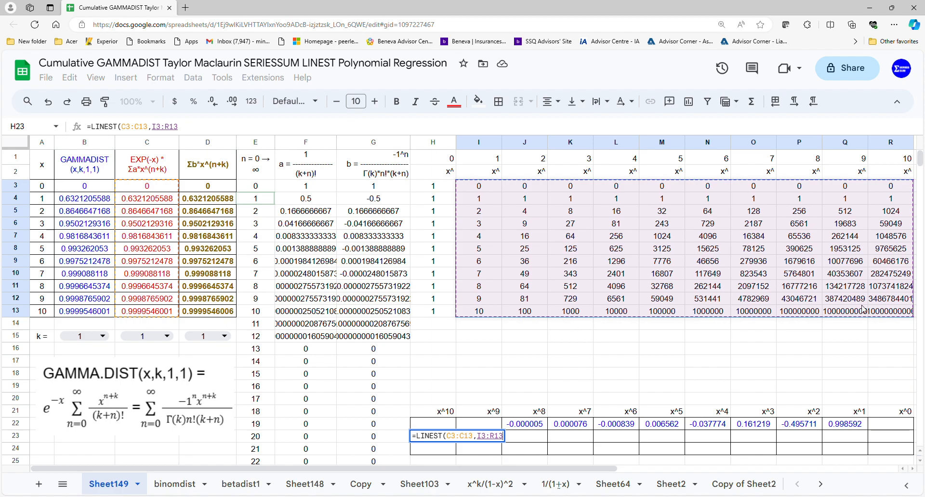
key(Return)
Enter =LINEST(D3:D13,I3:R13) in H24 for the coefficients of the Σb*x^(n+k) column
text(=line)
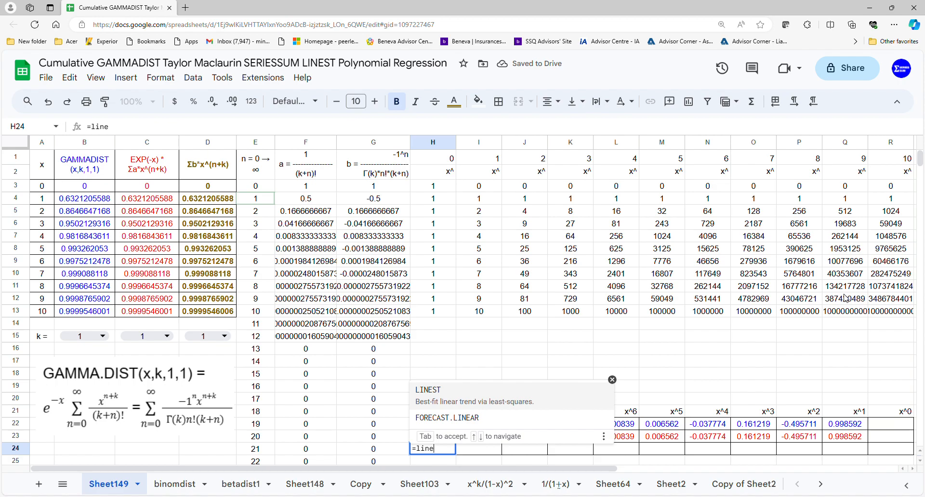
click(527, 392)
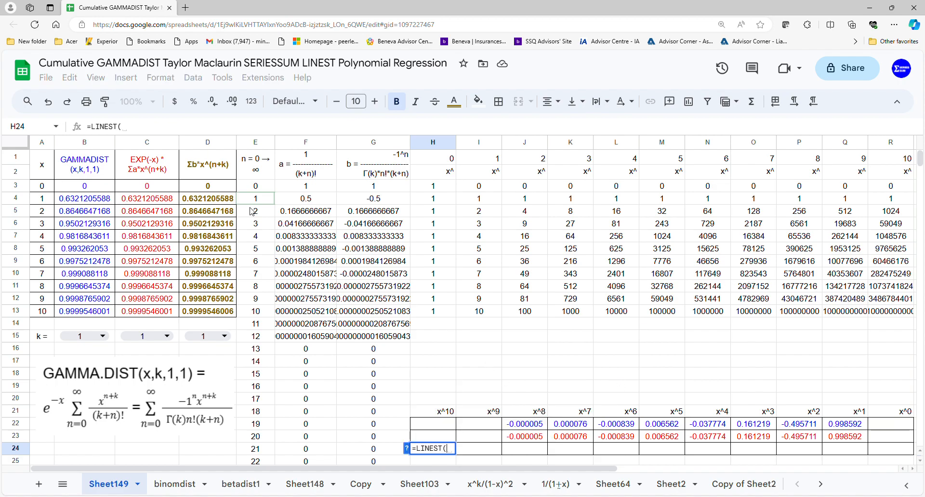
drag(232, 187, 230, 313)
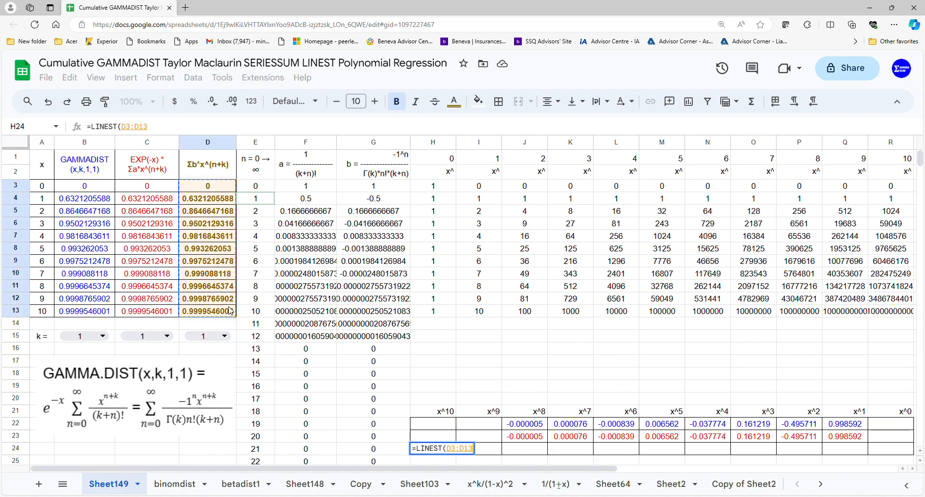
text(,)
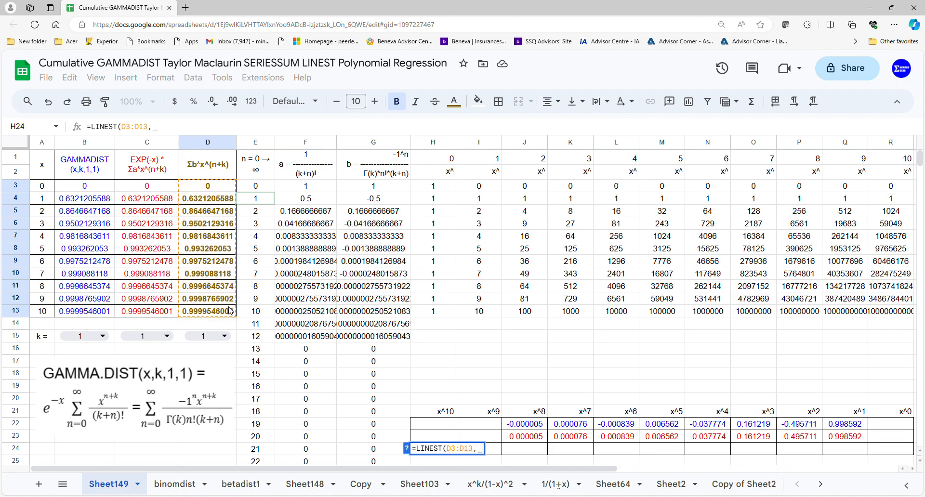
drag(478, 187, 872, 316)
key(Return)
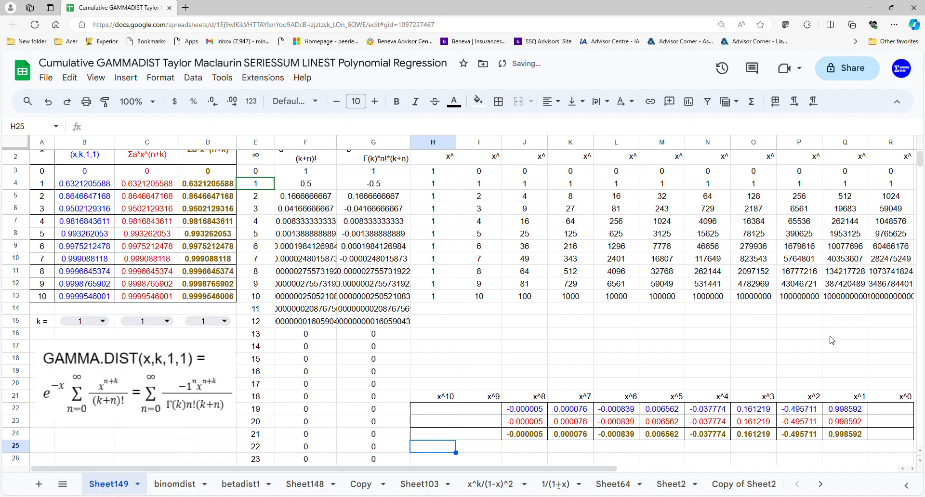
Insert a chart from the data in A1:D13
scroll(768, 345, up, 1)
drag(43, 167, 217, 320)
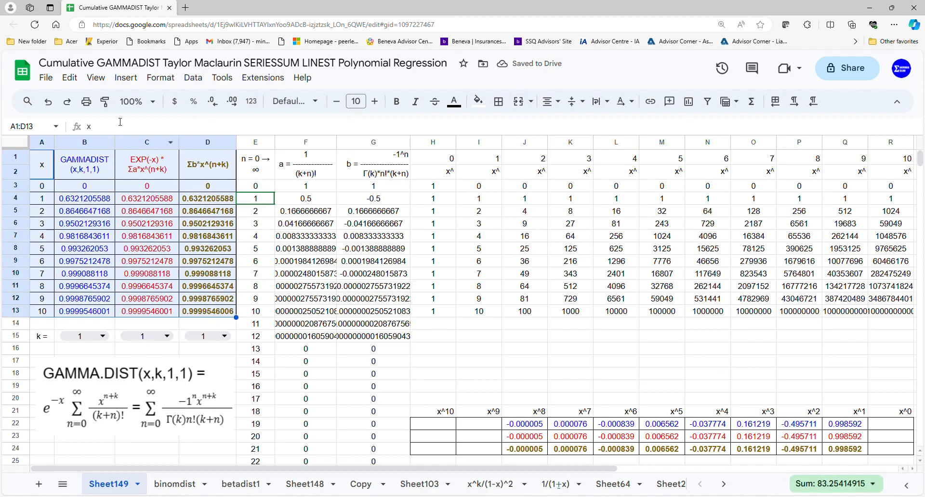
click(125, 77)
click(153, 190)
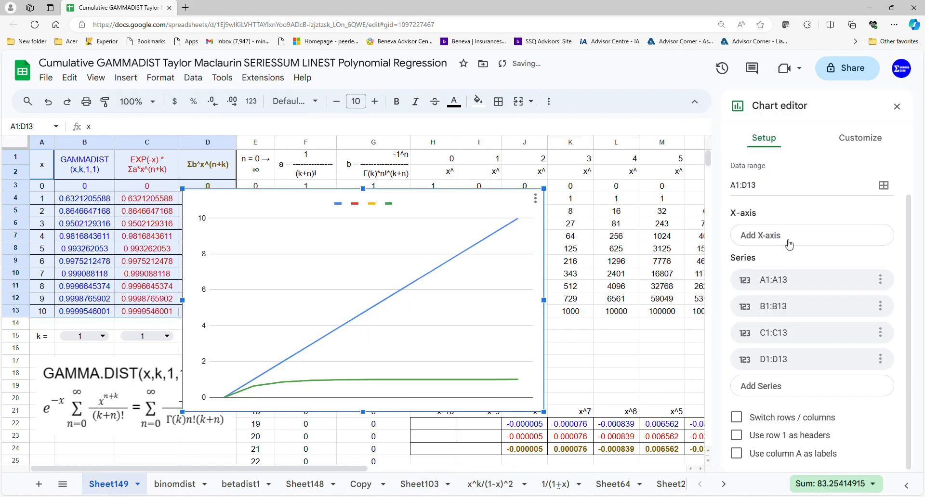
Change the chart to a scatter chart that uses row 1 as headers and column A as labels
scroll(758, 390, up, 1)
click(826, 197)
scroll(747, 309, down, 7)
click(745, 326)
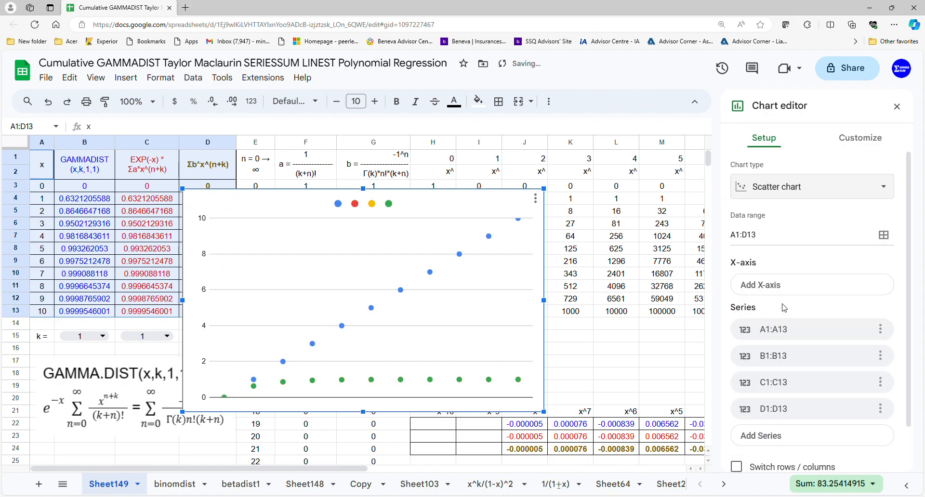
scroll(800, 261, down, 1)
click(737, 435)
click(737, 454)
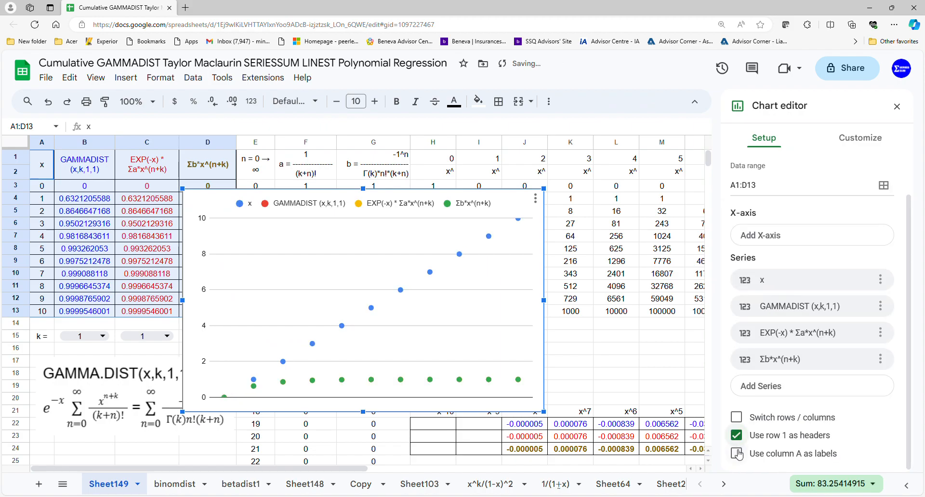
Add polynomial trendlines of degree 10 to all chart series, labelled with their equations, and close the chart editor
click(865, 142)
click(766, 241)
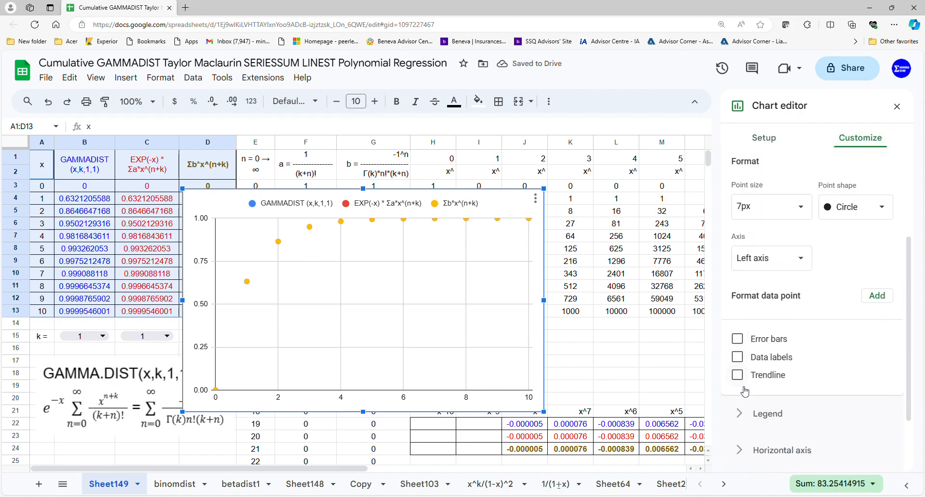
click(738, 375)
click(805, 278)
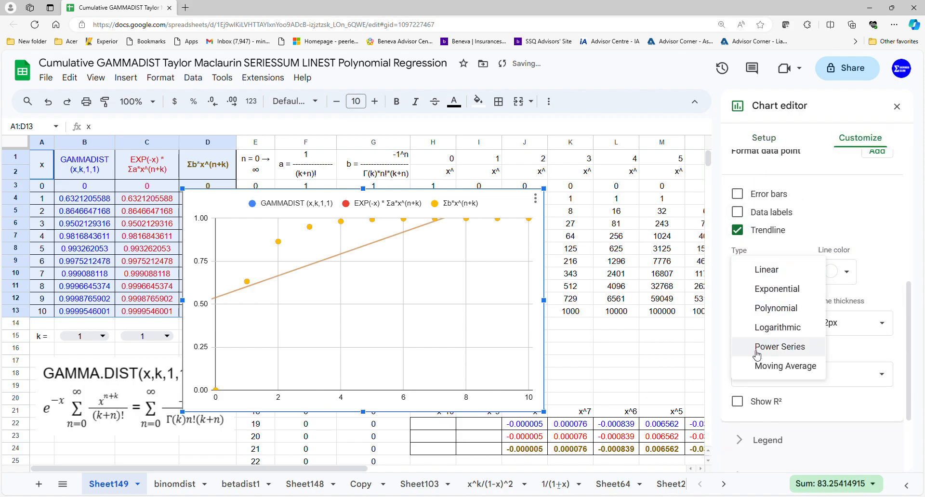
click(771, 308)
click(783, 324)
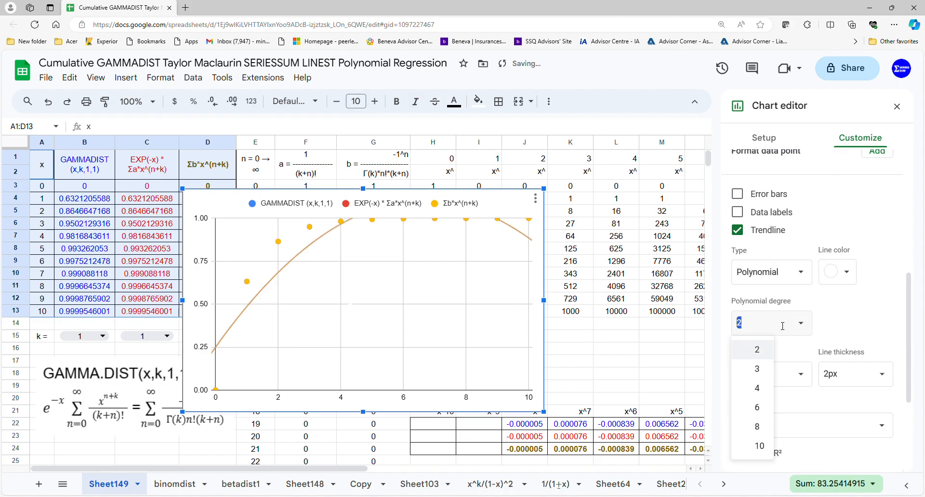
click(761, 446)
click(787, 426)
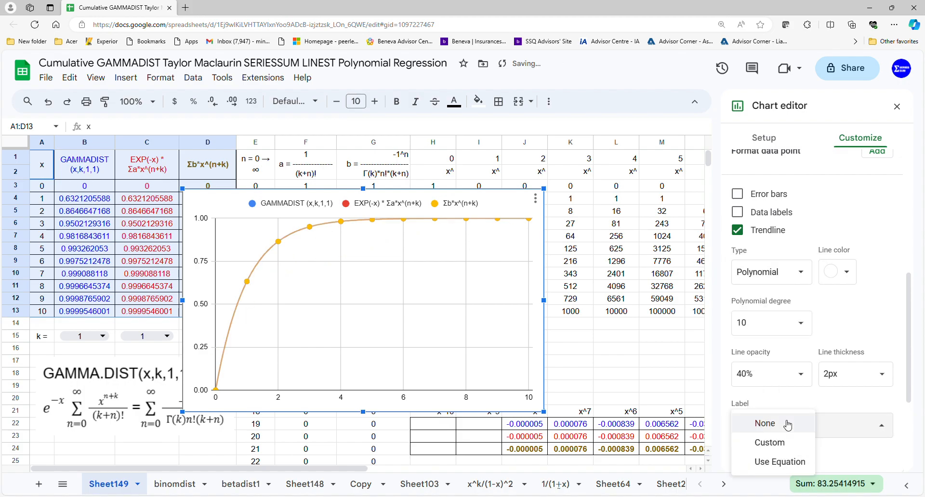
click(784, 462)
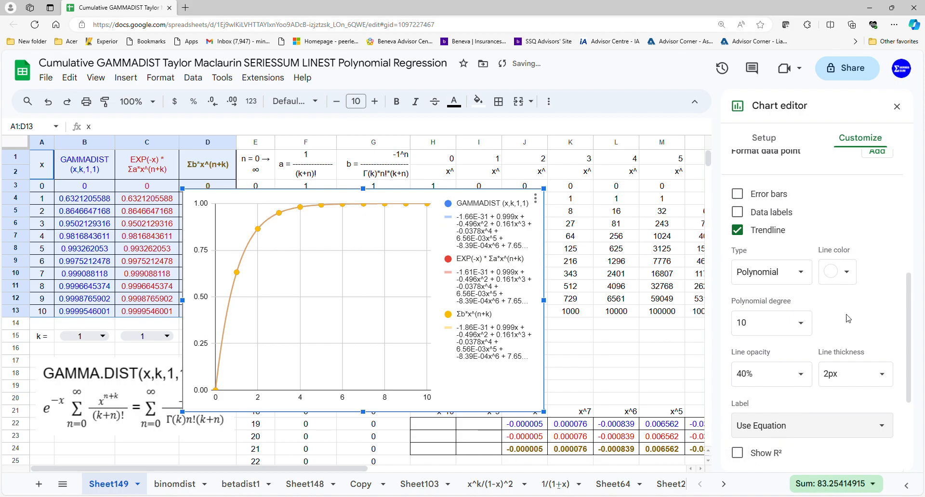
click(897, 106)
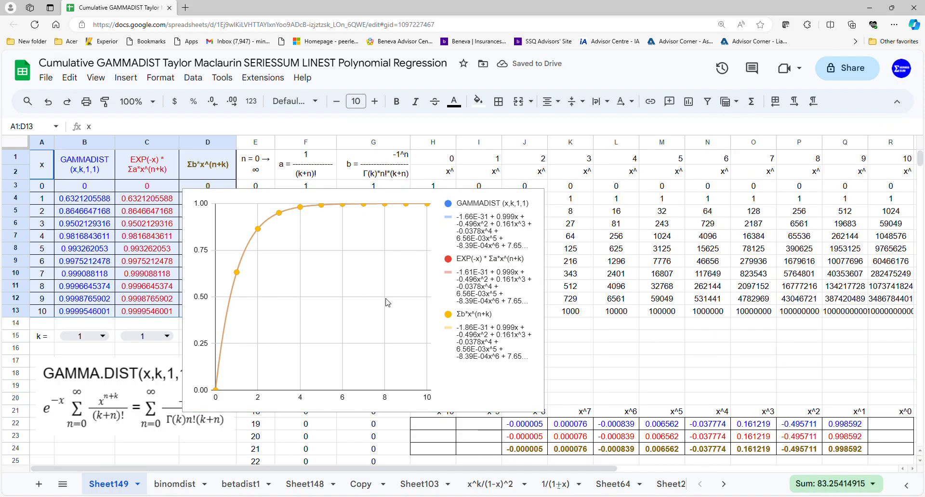
Move the chart beside the A1:D13 table and enlarge it to span about columns E to R and rows 1 to 20
drag(389, 302, 449, 264)
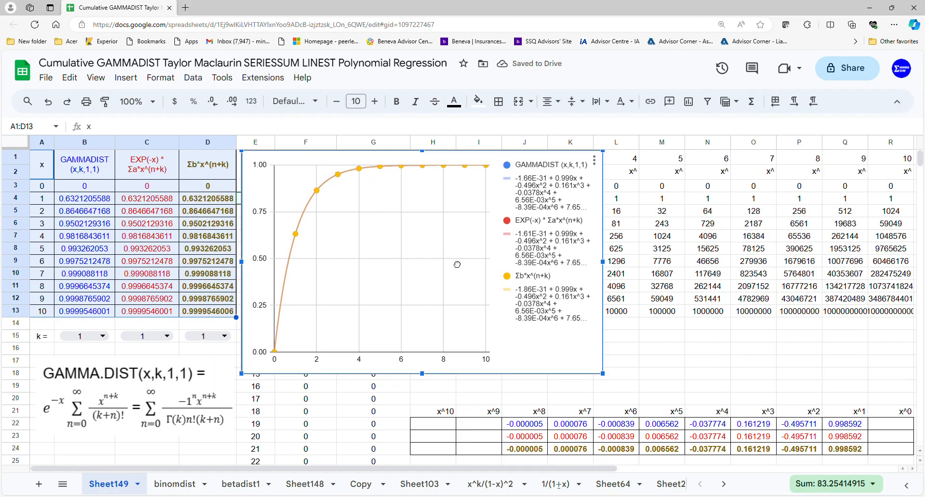
drag(423, 374, 432, 407)
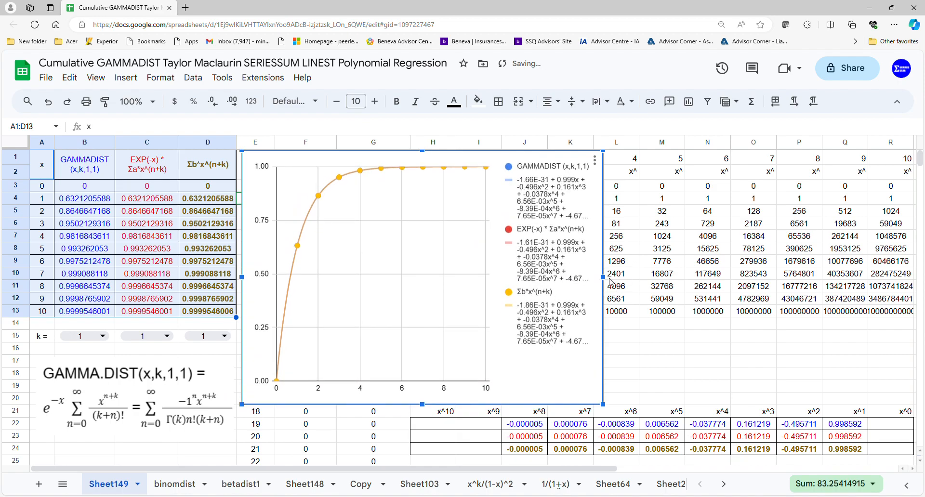
drag(637, 284, 906, 299)
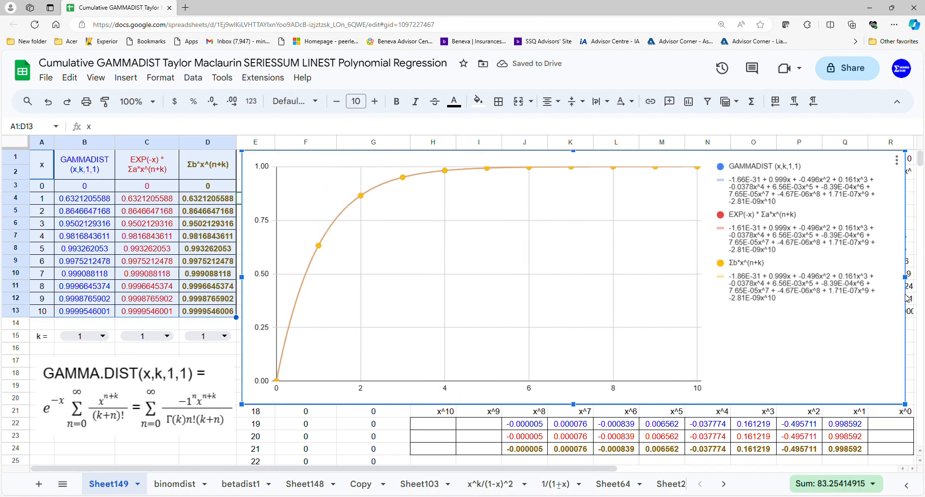
Set k to 2 in B15, C15 and D15 for all three columns
click(102, 335)
click(99, 375)
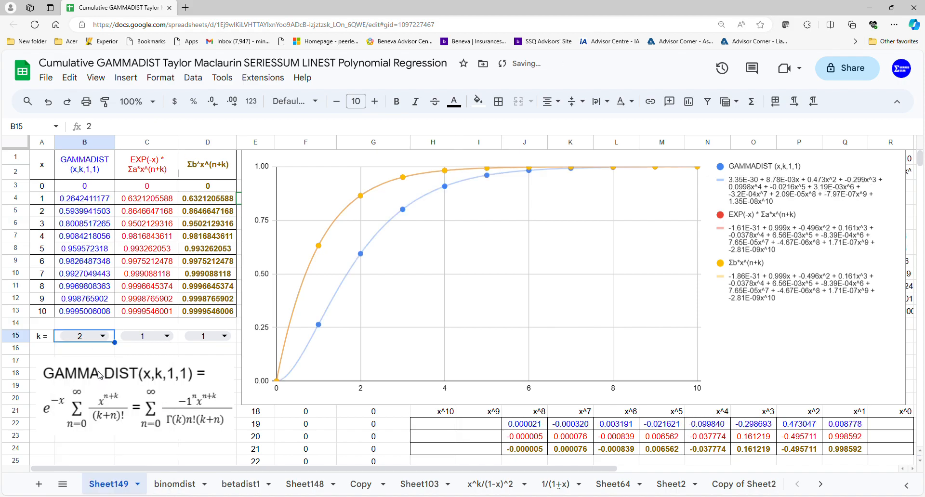
click(154, 336)
click(150, 376)
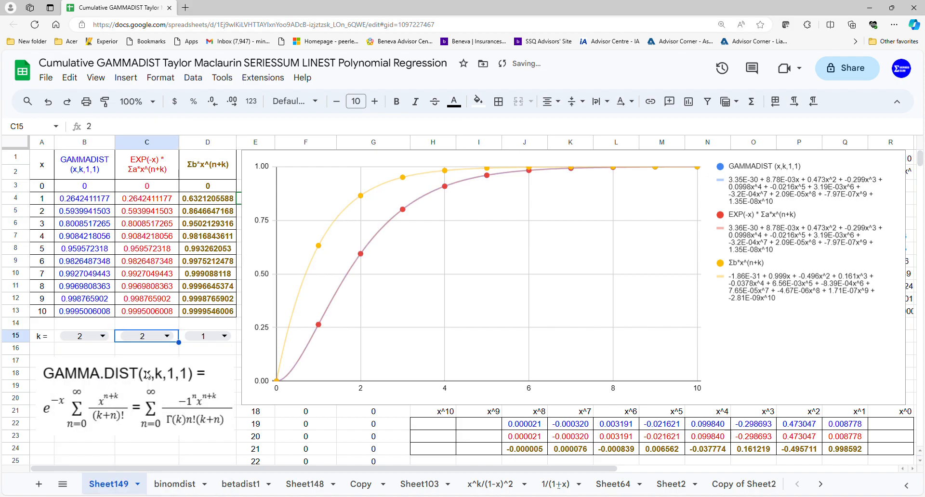
click(205, 335)
click(206, 381)
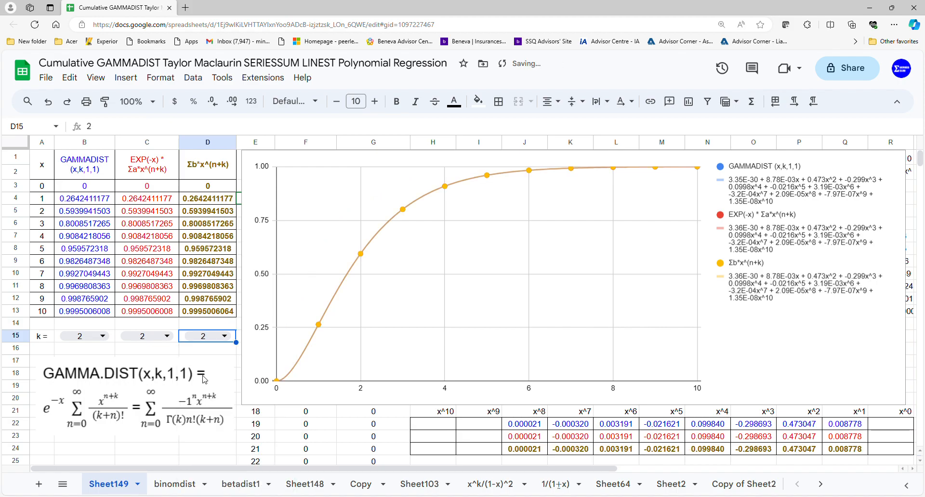
Set k to 3 in B15, C15 and D15 for all three columns
click(100, 337)
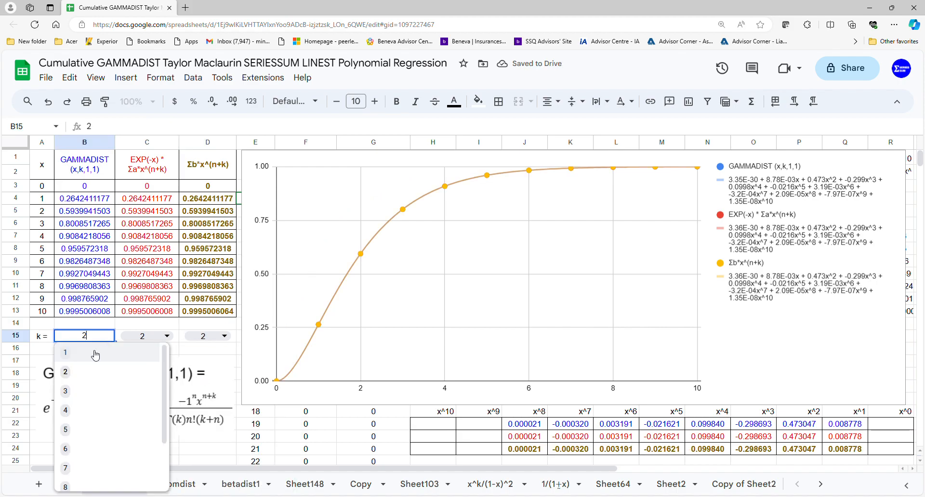
click(83, 395)
click(165, 337)
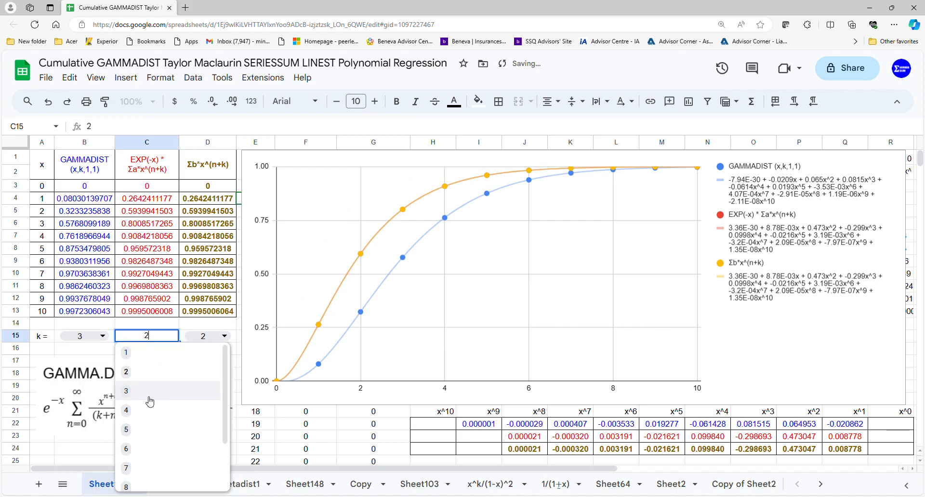
click(153, 396)
click(221, 336)
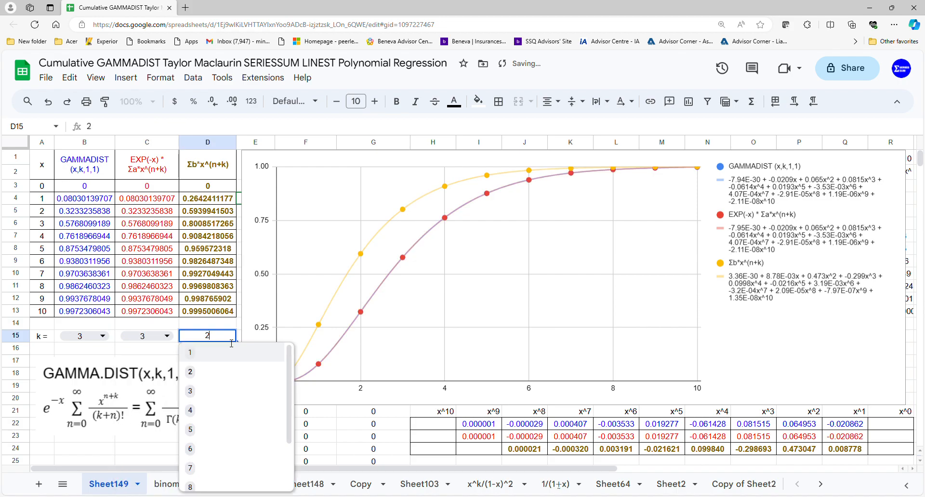
click(215, 393)
Set k to 4 in B15, C15 and D15 for all three columns
click(102, 337)
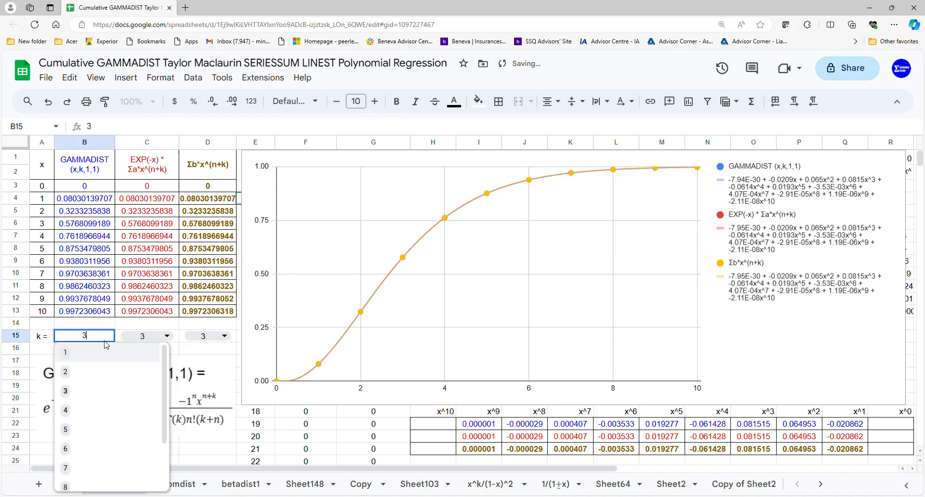
click(91, 405)
click(158, 342)
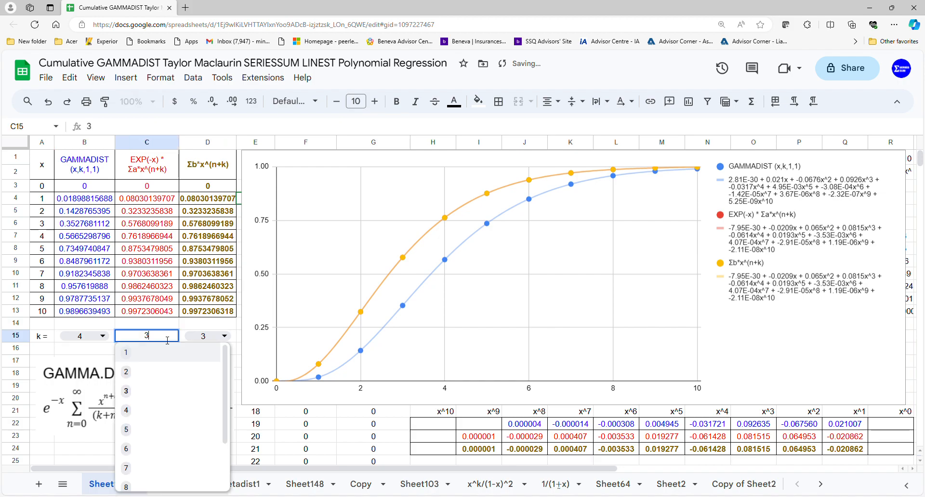
click(145, 408)
click(216, 342)
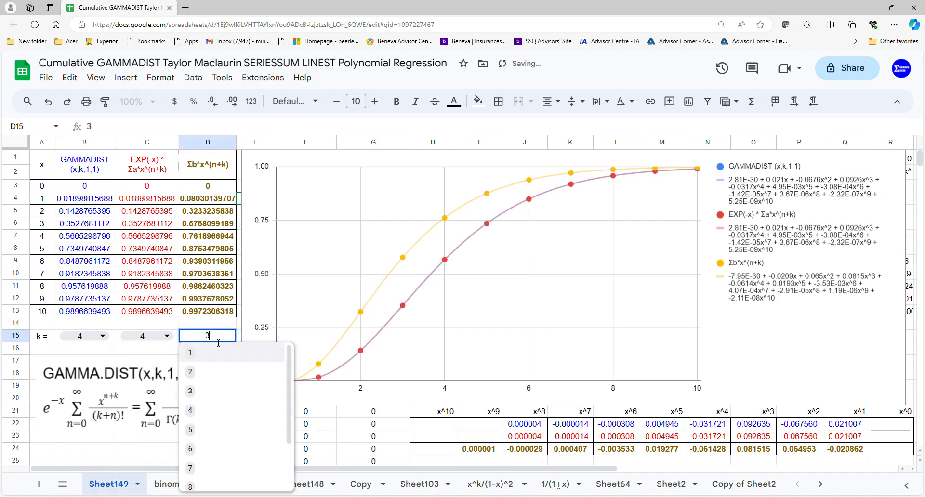
click(202, 407)
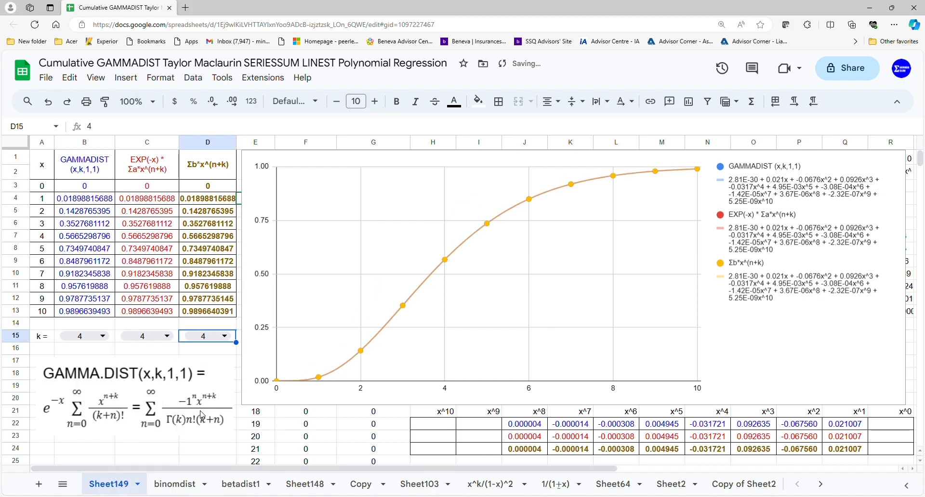
Set k to 5 in B15, C15 and D15 for all three columns
click(102, 337)
click(77, 432)
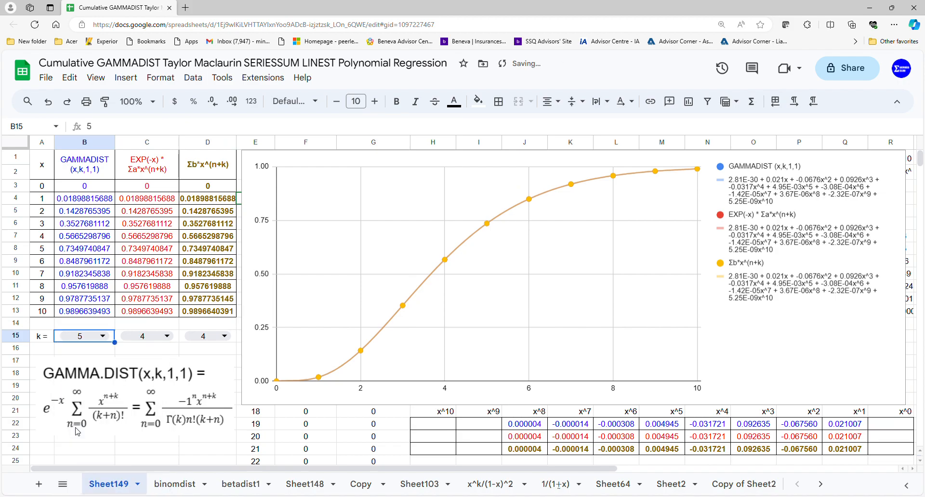
click(159, 343)
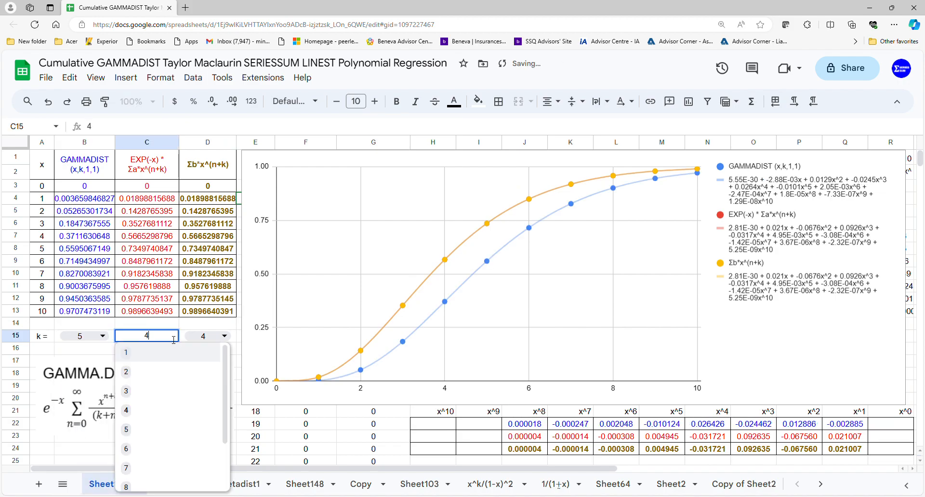
click(140, 430)
click(205, 336)
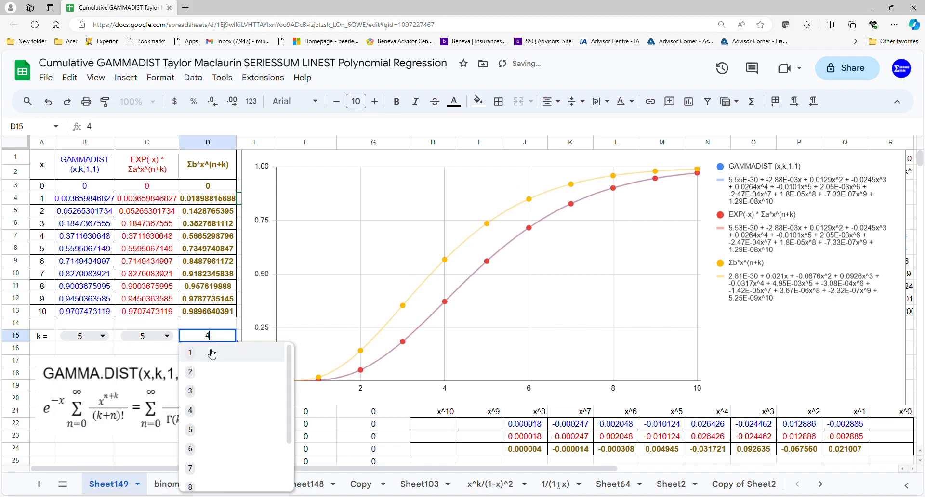
click(203, 430)
Set k to 6 in B15, C15 and D15 for all three columns
click(82, 336)
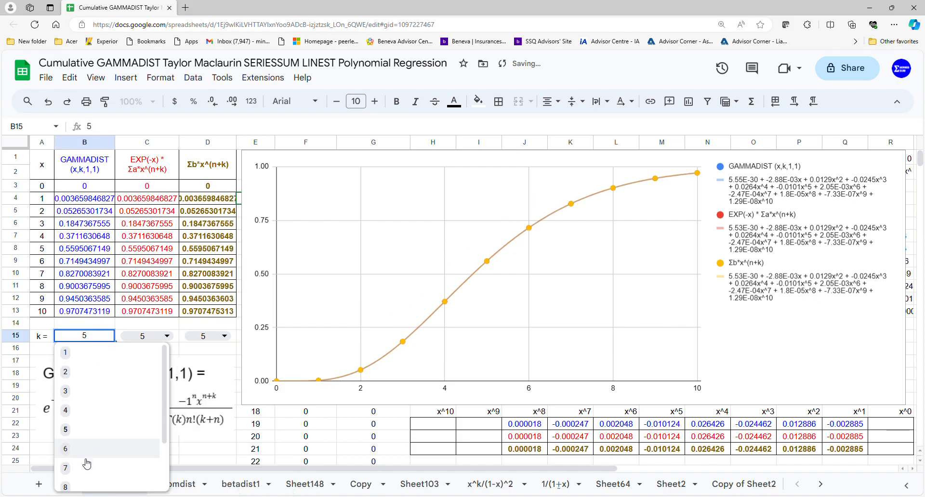
click(80, 446)
click(145, 336)
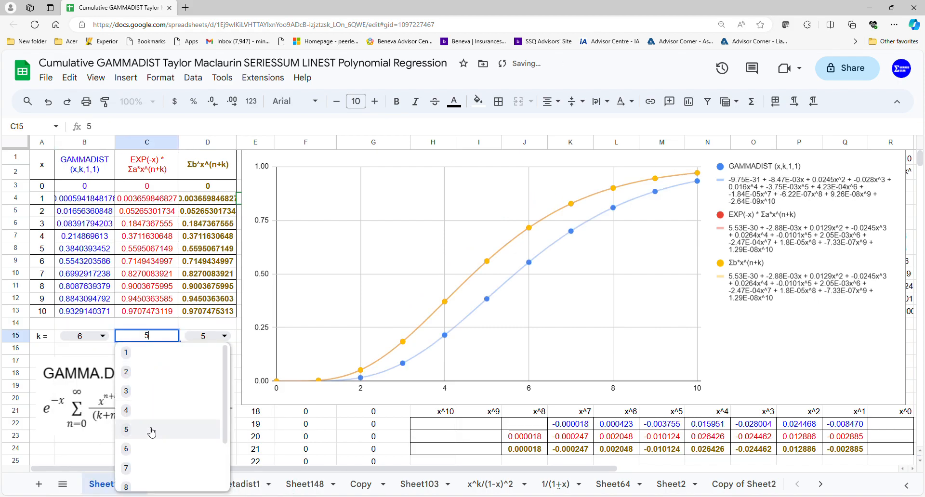
click(144, 448)
click(205, 336)
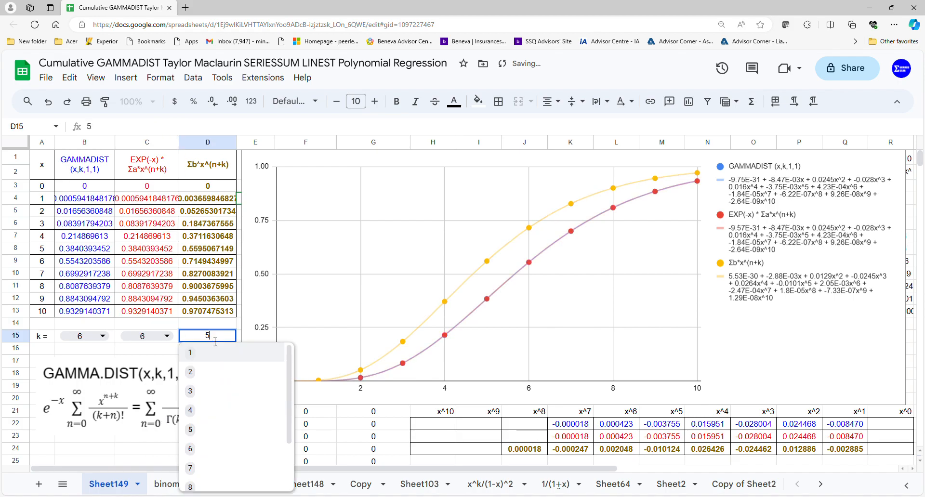
click(202, 453)
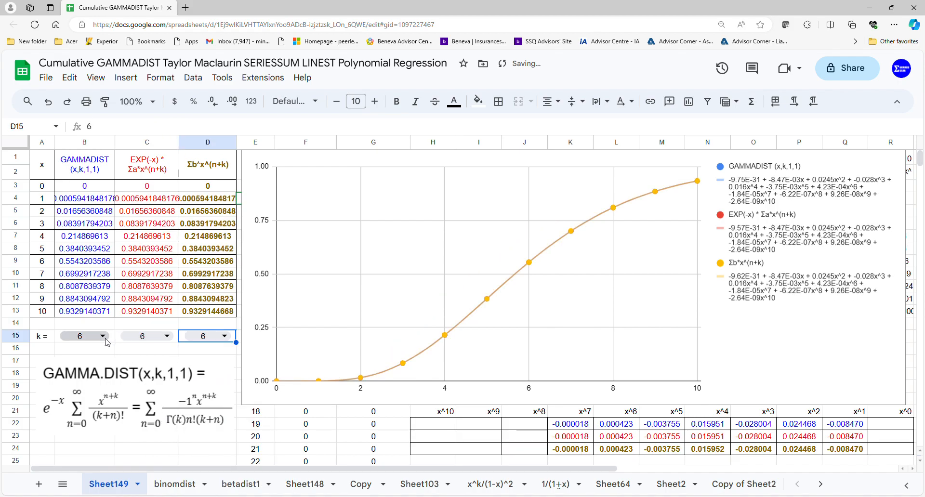
Set k to 7 in B15, C15 and D15 for all three columns
click(84, 336)
click(68, 468)
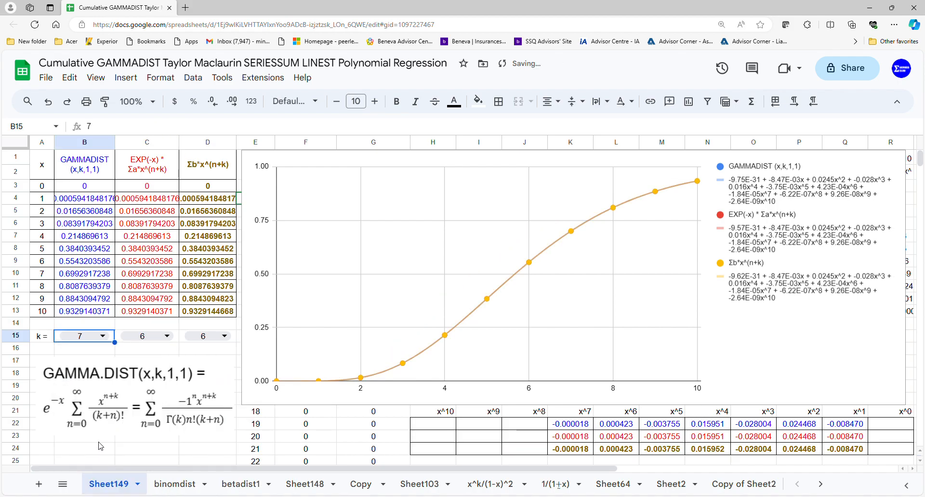
click(174, 339)
click(152, 466)
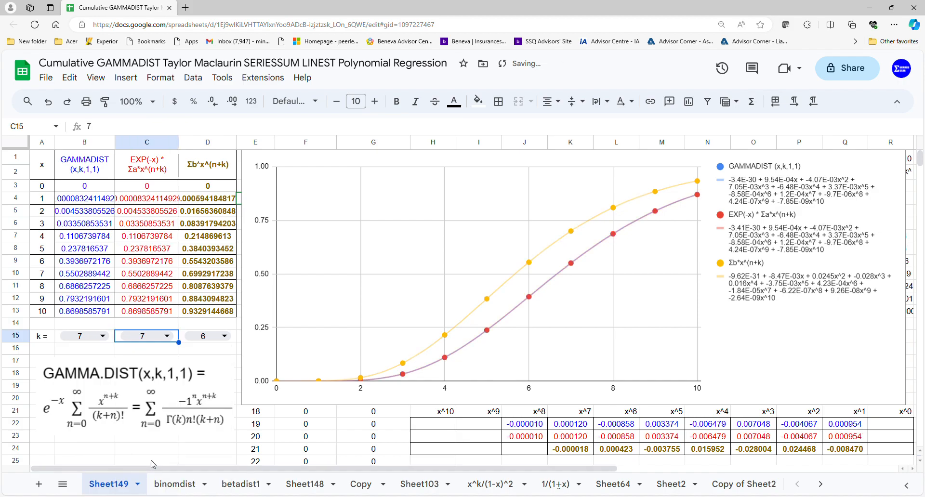
click(205, 336)
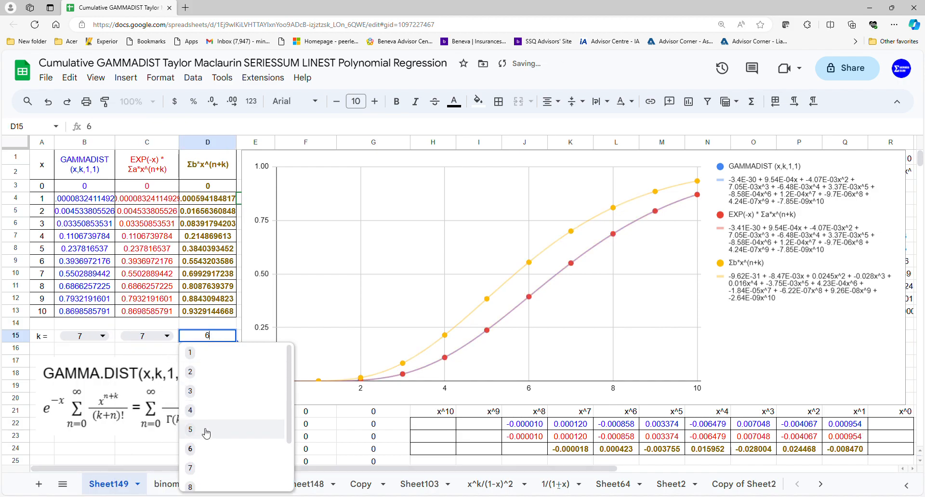
click(208, 465)
Set k to 8 in B15, C15 and D15 for all three columns
click(103, 336)
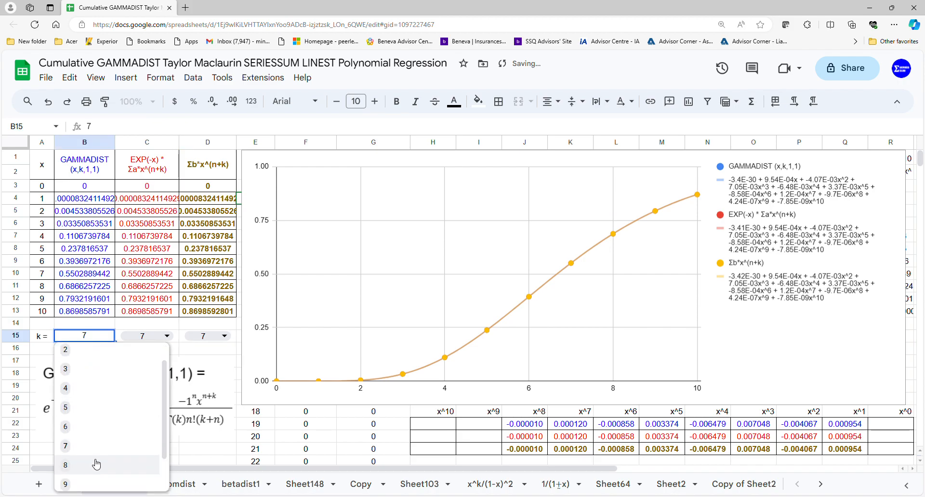
click(95, 476)
click(172, 337)
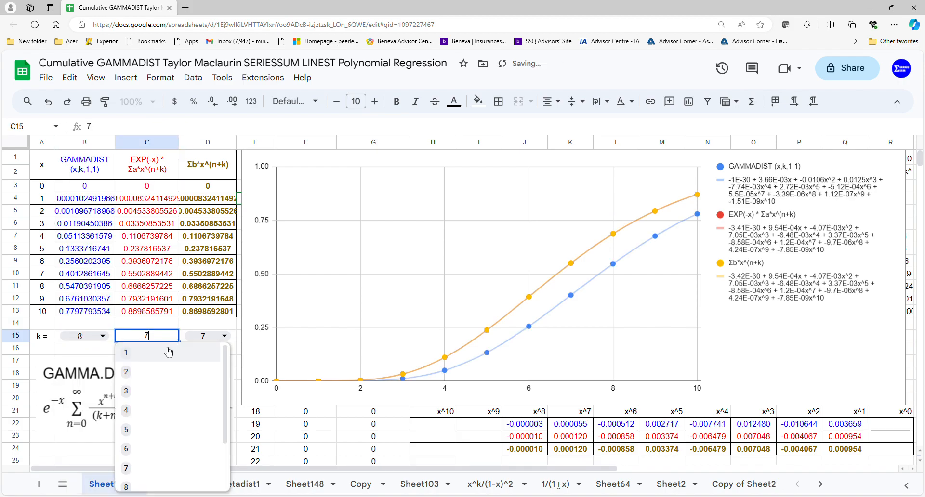
click(159, 483)
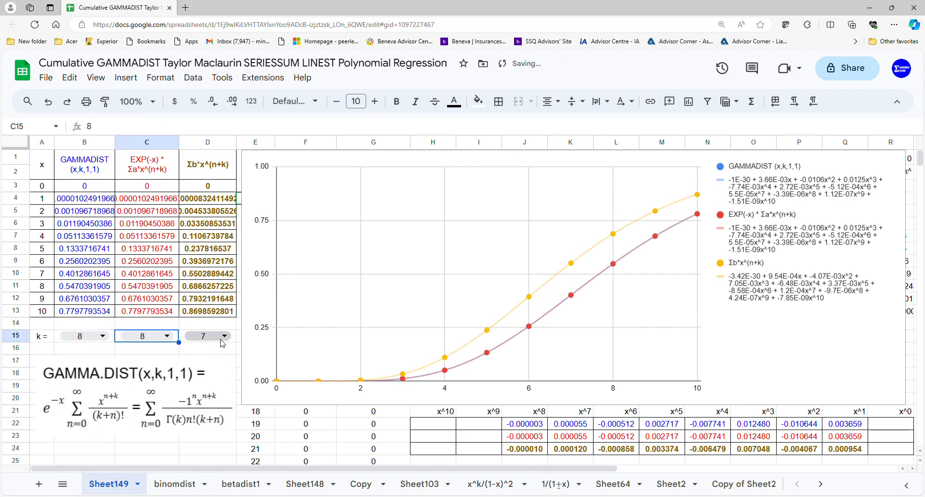
click(213, 336)
click(205, 483)
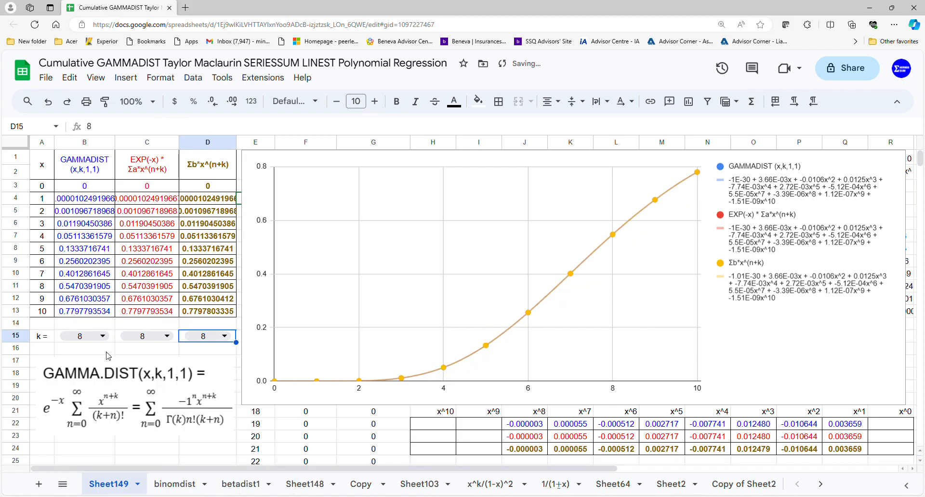
Set k to 9 in B15, C15 and D15 for all three columns
click(99, 337)
scroll(85, 410, down, 3)
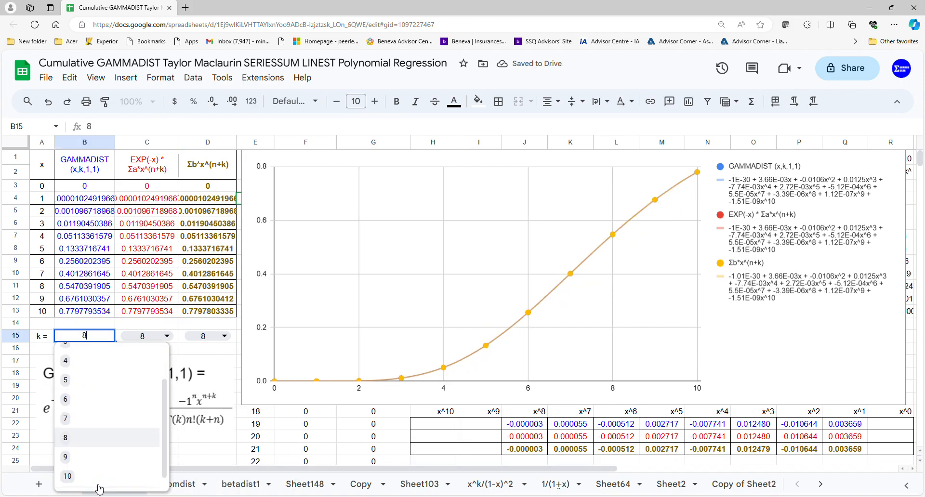
click(99, 469)
click(163, 337)
scroll(159, 477, down, 3)
click(159, 480)
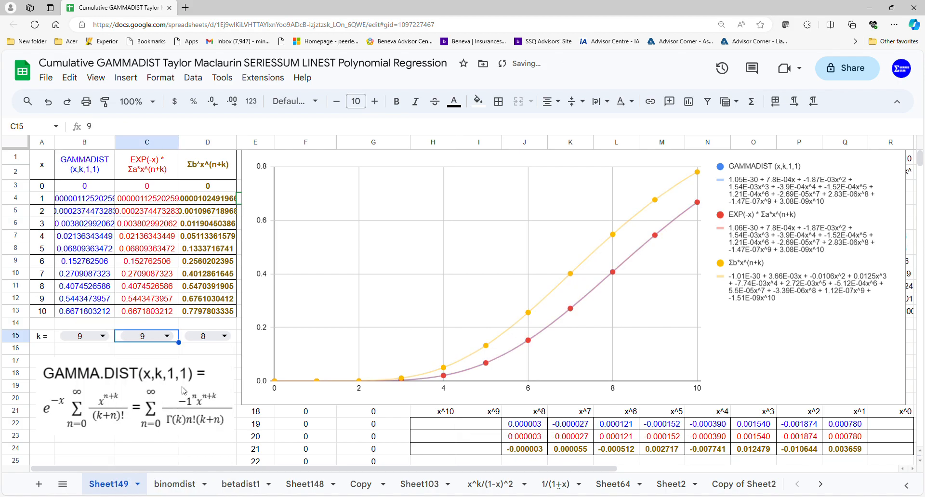
click(212, 337)
scroll(203, 428, down, 3)
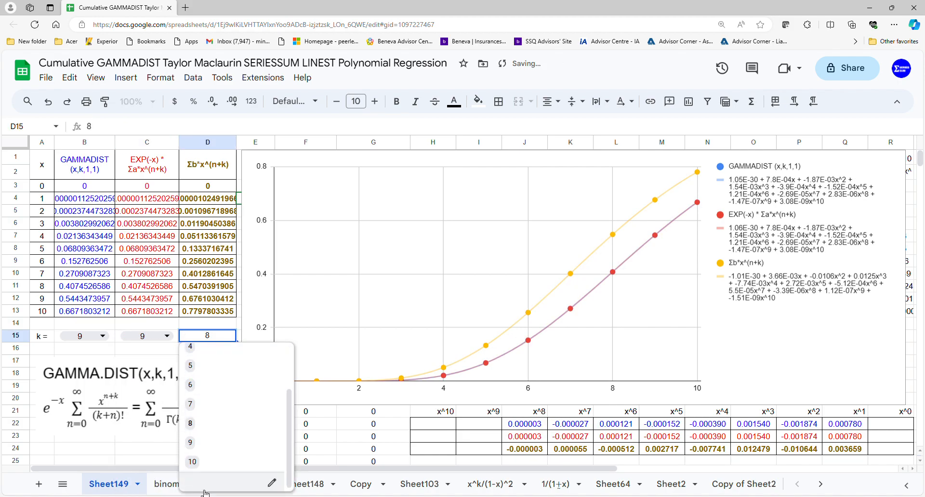
click(215, 451)
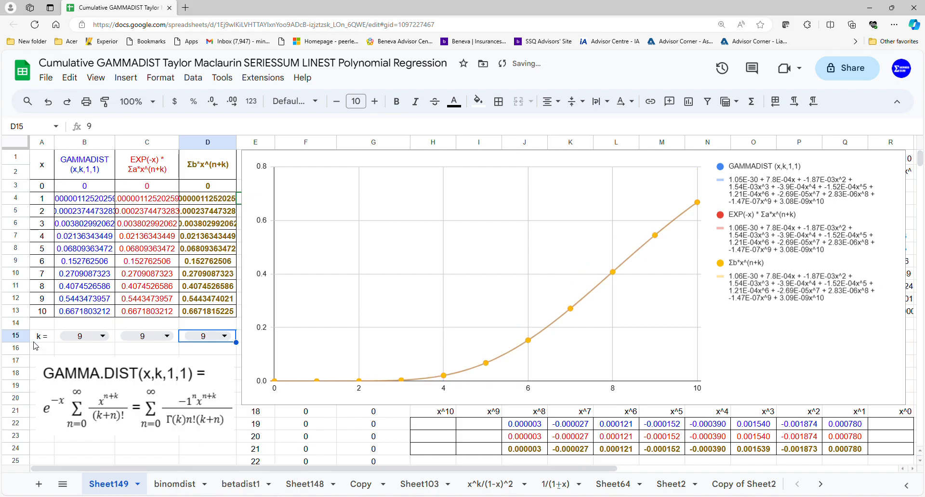
Set k to 10 in B15, C15 and D15 for all three columns
click(87, 336)
scroll(91, 434, down, 3)
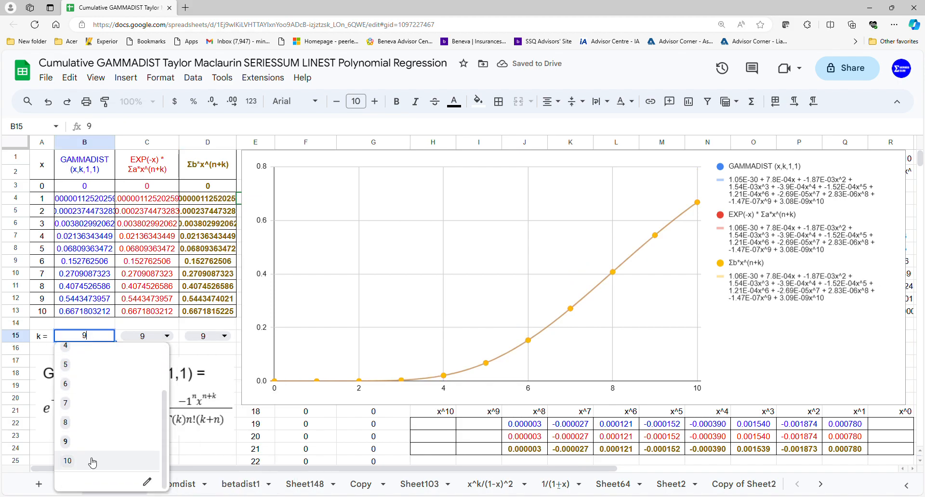
click(93, 462)
click(147, 337)
scroll(148, 482, down, 3)
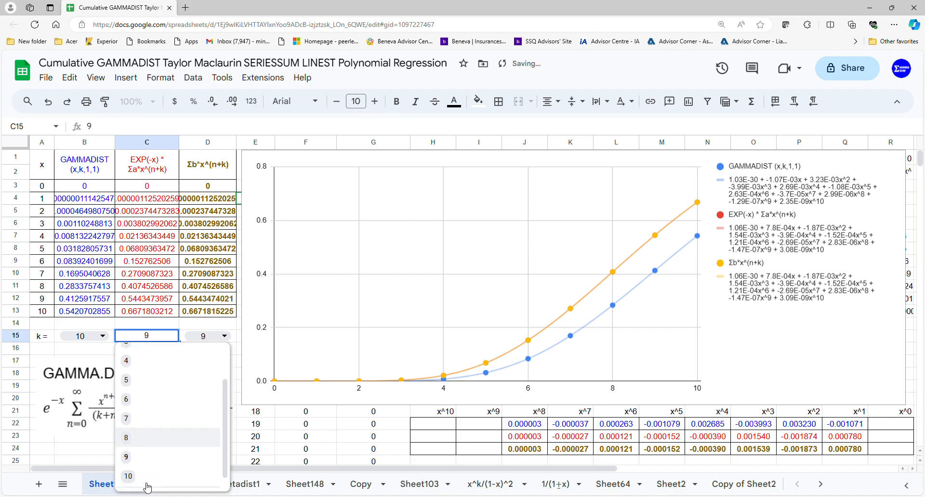
click(145, 478)
click(206, 335)
scroll(211, 483, down, 3)
click(212, 477)
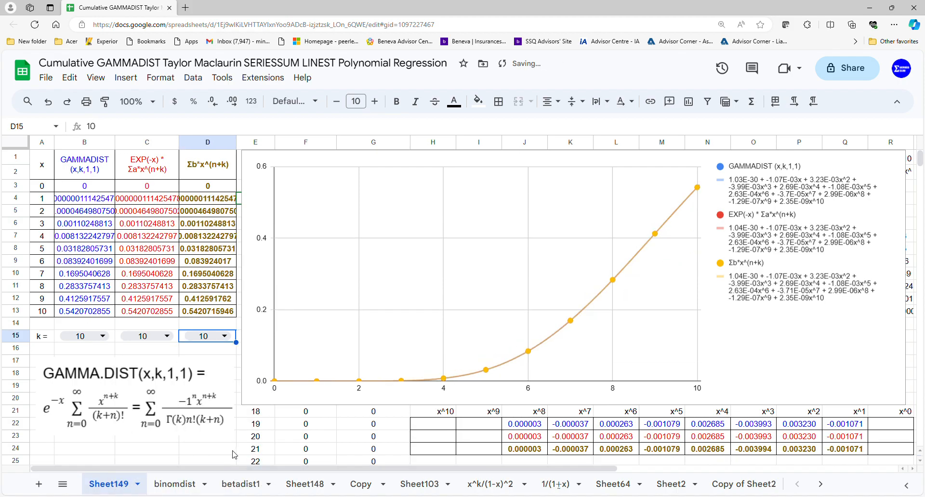